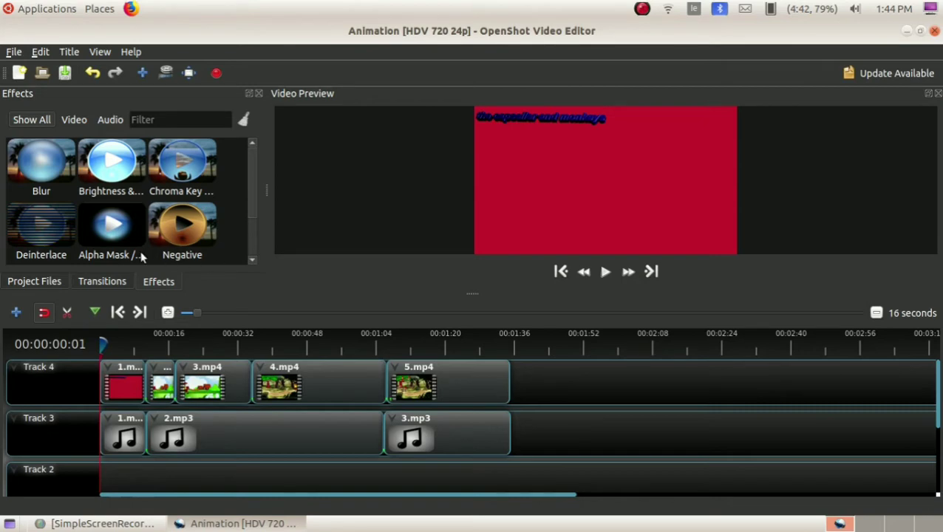
{"action": "left_click", "coordinate": [52, 281]}
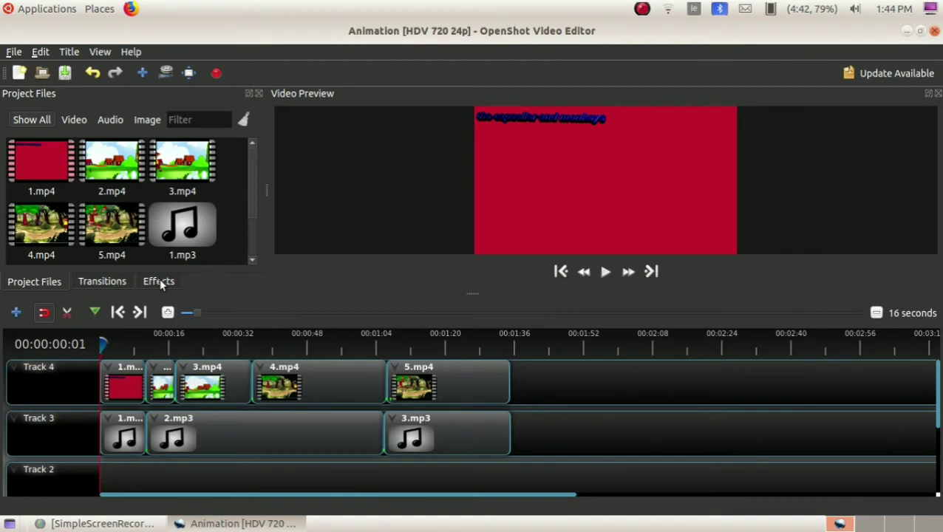
{"action": "left_click", "coordinate": [431, 380]}
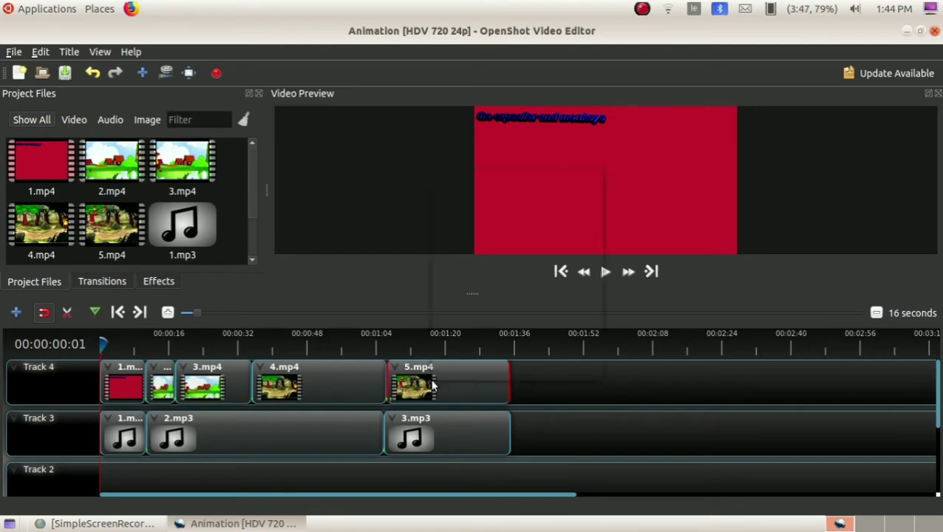
{"action": "right_click", "coordinate": [430, 380]}
{"action": "mouse_move", "coordinate": [477, 196]}
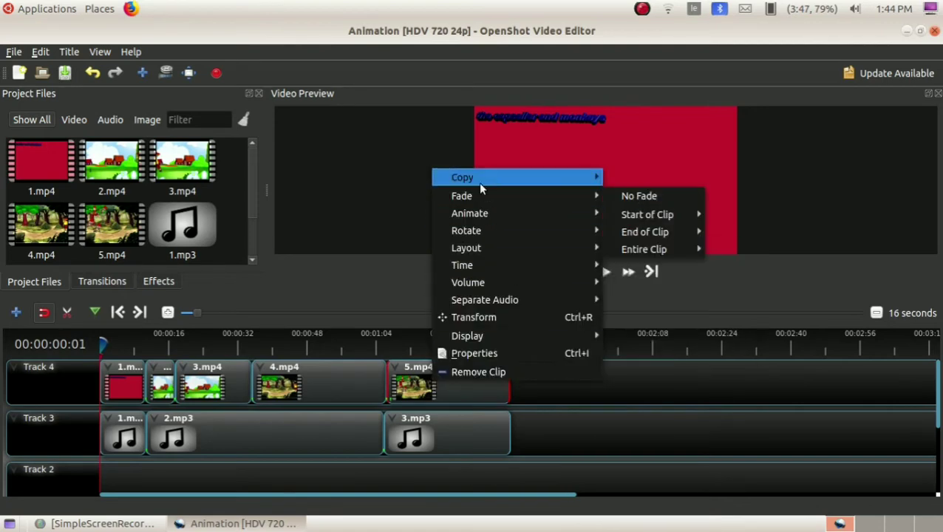
{"action": "mouse_move", "coordinate": [495, 177]}
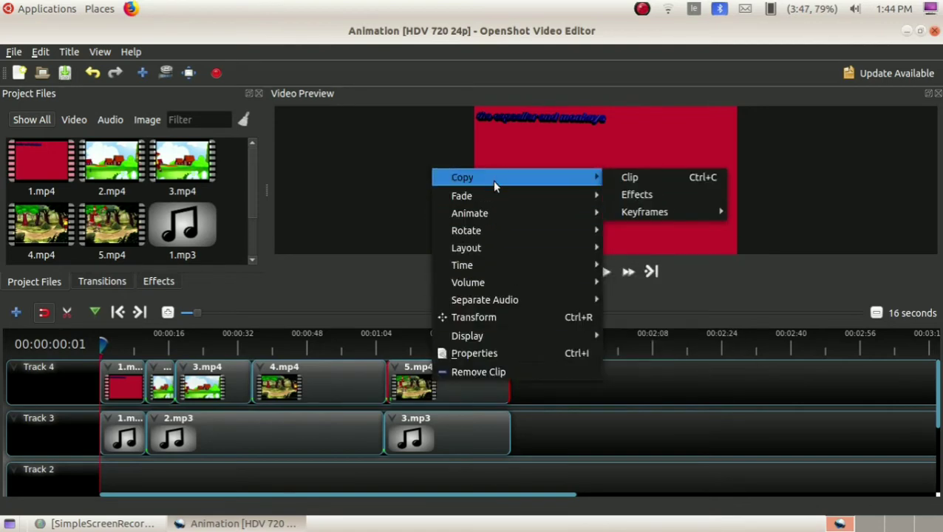
{"action": "mouse_move", "coordinate": [508, 271]}
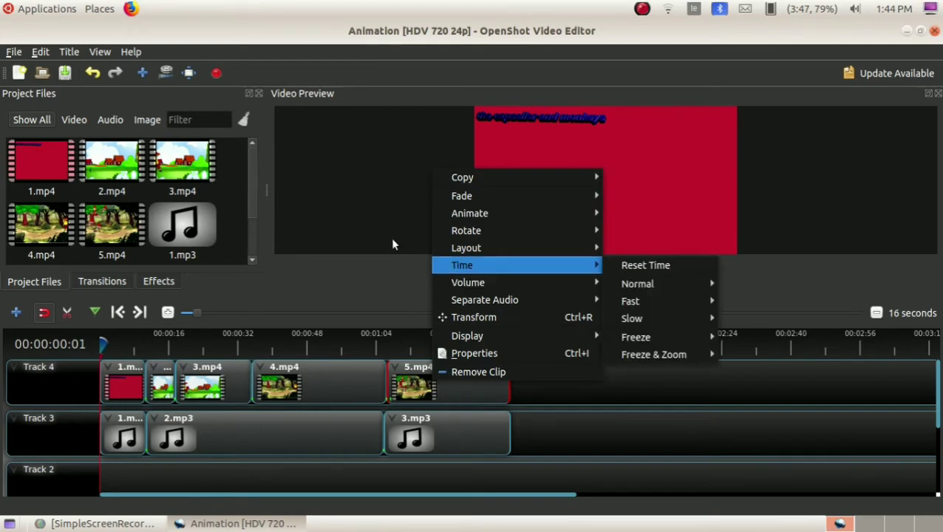
{"action": "left_click", "coordinate": [364, 290]}
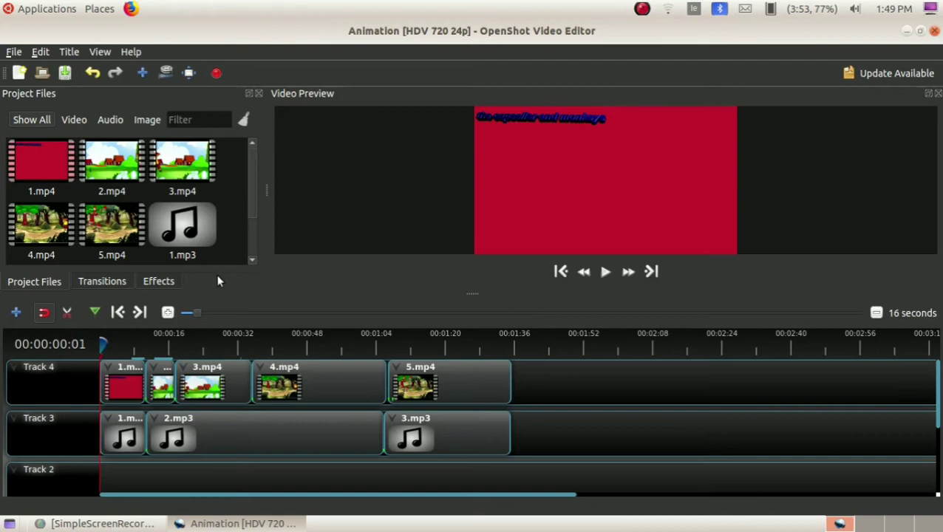
Look through the full collection of available transitions, from the basic circle and wipe styles to the Twirl patterns.
{"action": "left_click", "coordinate": [106, 281]}
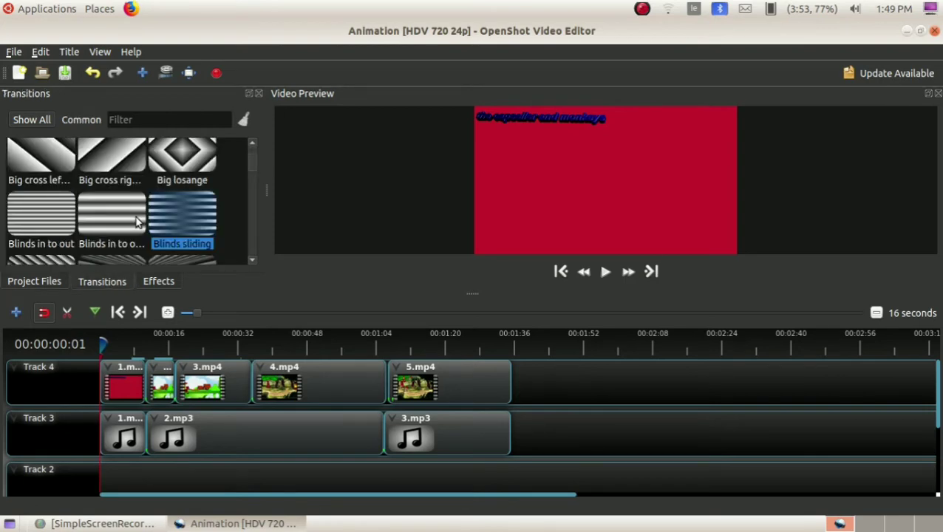
{"action": "scroll", "coordinate": [151, 192], "scroll_direction": "down", "scroll_amount": 3}
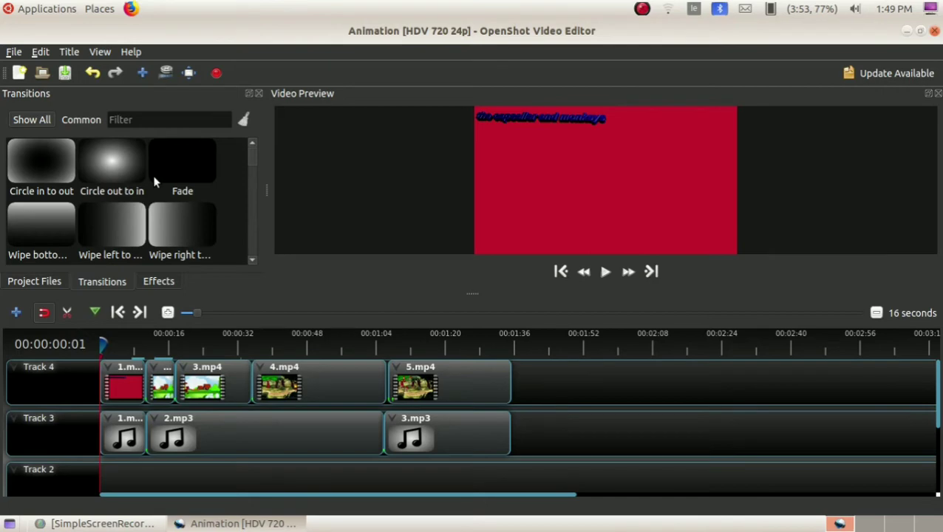
{"action": "scroll", "coordinate": [154, 182], "scroll_direction": "down", "scroll_amount": 15}
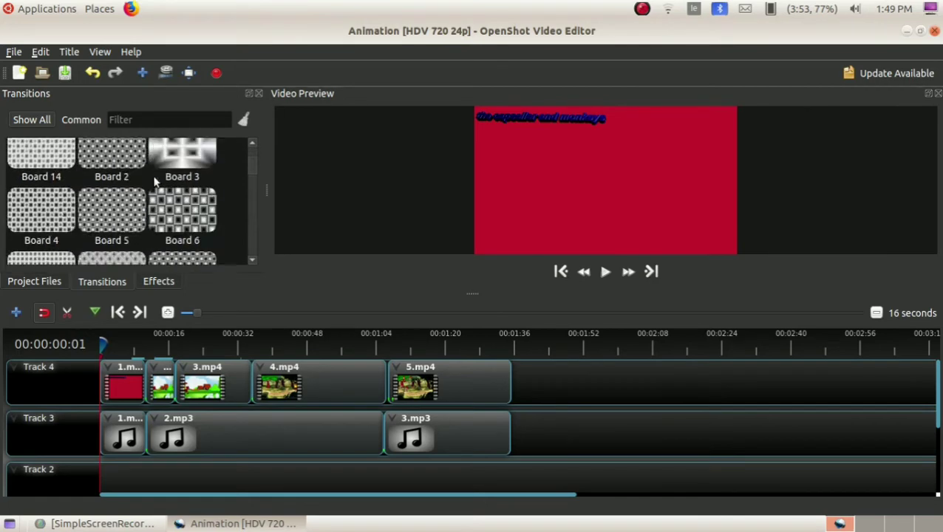
{"action": "scroll", "coordinate": [155, 182], "scroll_direction": "down", "scroll_amount": 15}
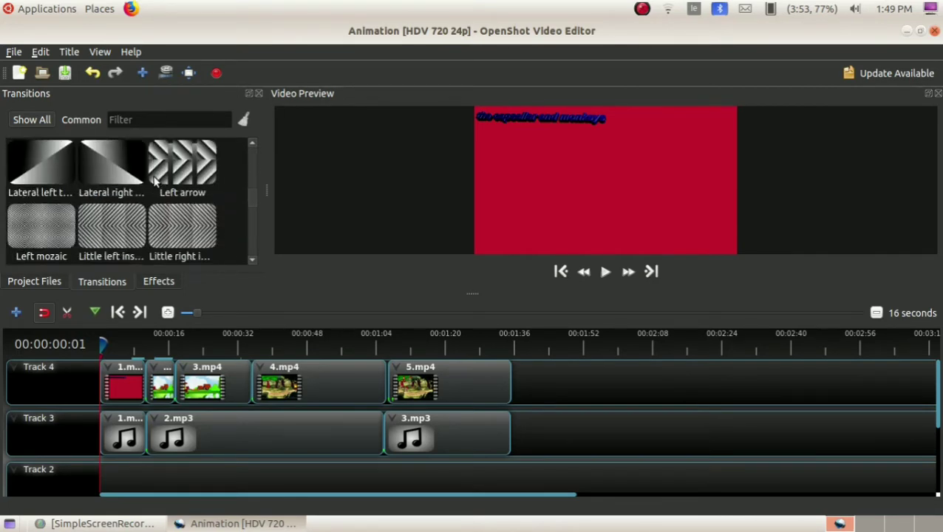
{"action": "scroll", "coordinate": [154, 182], "scroll_direction": "down", "scroll_amount": 5}
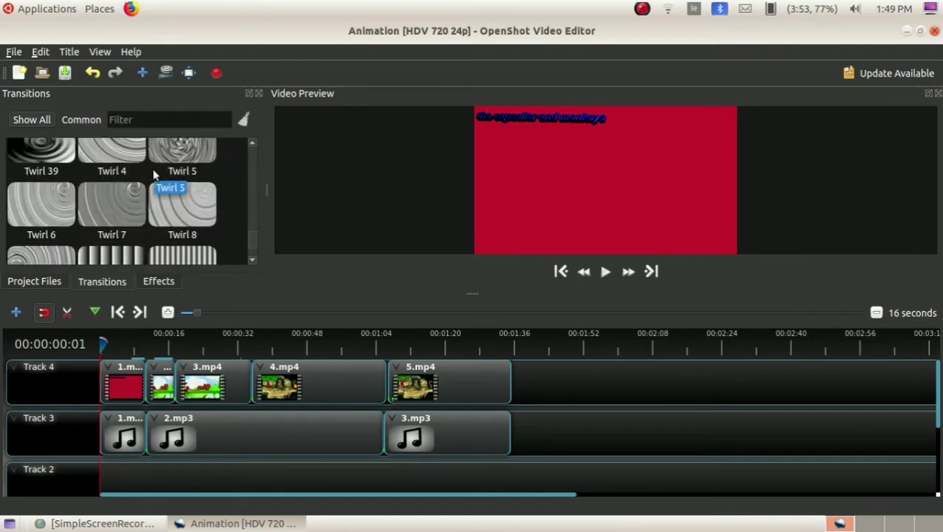
{"action": "scroll", "coordinate": [153, 175], "scroll_direction": "up", "scroll_amount": 5}
{"action": "scroll", "coordinate": [153, 175], "scroll_direction": "up", "scroll_amount": 10}
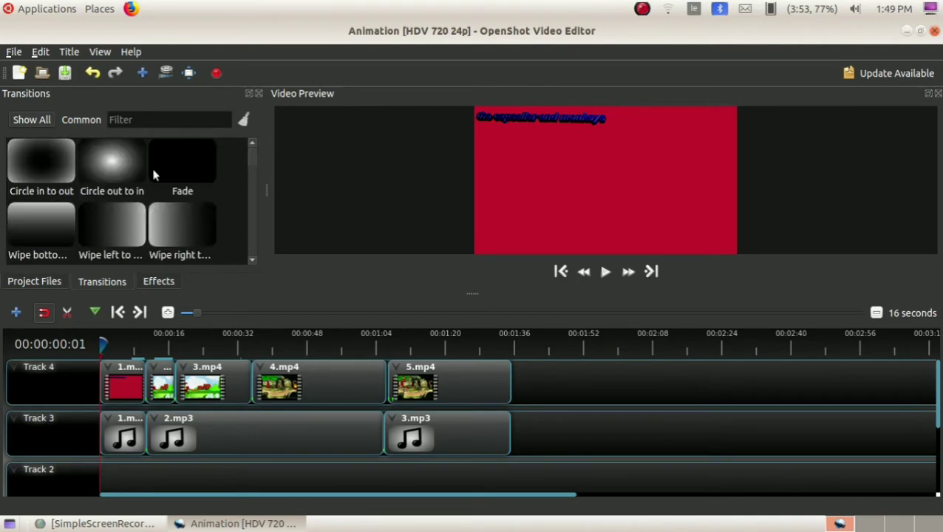
Add the Blinds sliding transition at the start of the 2.mp4 clip on Track 4 and shorten it to a narrow strip.
{"action": "scroll", "coordinate": [163, 205], "scroll_direction": "down", "scroll_amount": 10}
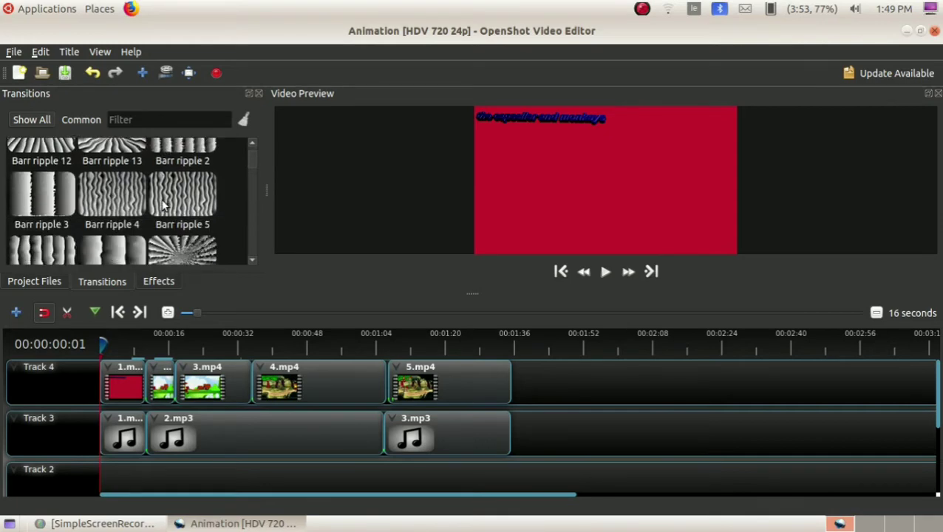
{"action": "scroll", "coordinate": [163, 207], "scroll_direction": "up", "scroll_amount": 5}
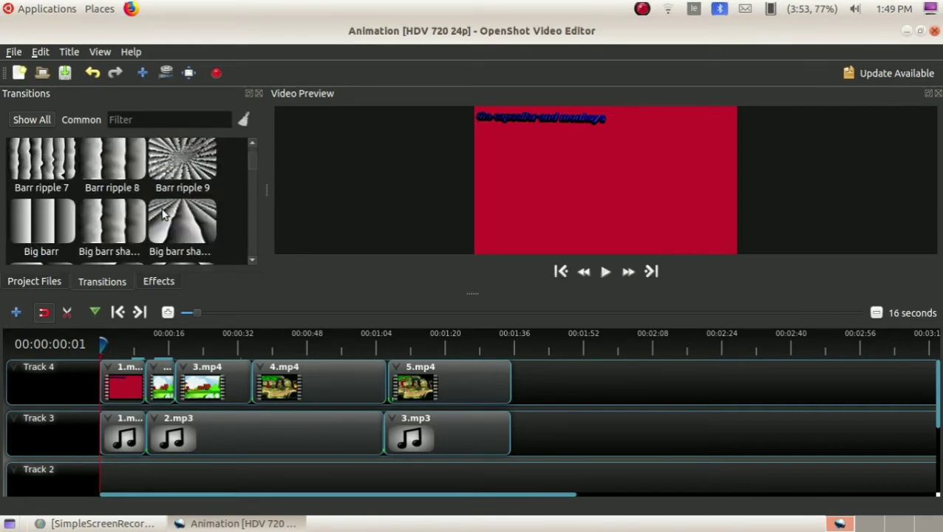
{"action": "scroll", "coordinate": [164, 213], "scroll_direction": "down", "scroll_amount": 3}
{"action": "scroll", "coordinate": [163, 213], "scroll_direction": "down", "scroll_amount": 1}
{"action": "scroll", "coordinate": [163, 213], "scroll_direction": "up", "scroll_amount": 2}
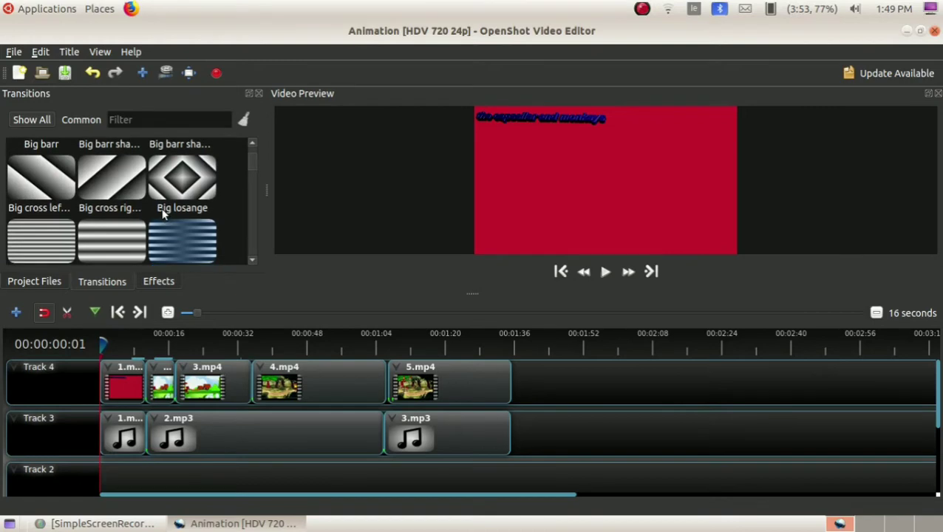
{"action": "left_click", "coordinate": [177, 246]}
{"action": "left_click_drag", "start_coordinate": [169, 346], "coordinate": [165, 382]}
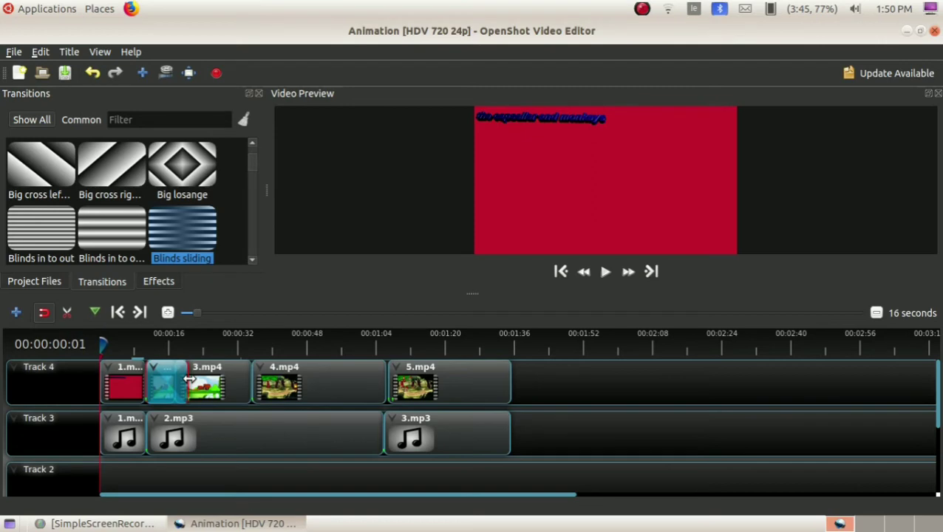
{"action": "left_click_drag", "start_coordinate": [190, 379], "coordinate": [156, 379]}
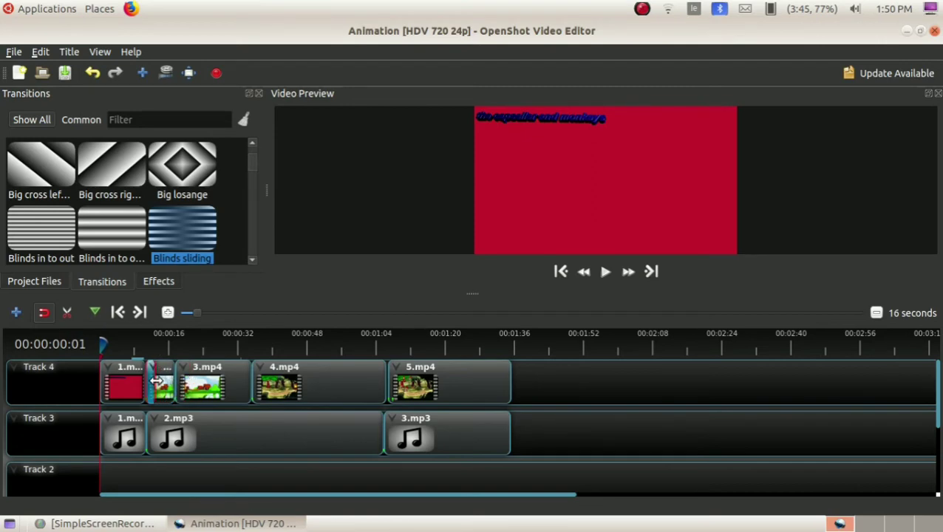
Play the timeline from about 00:00:07 to preview the transition between 1.mp4 and 2.mp4, pausing at the start of 3.mp4.
{"action": "left_click", "coordinate": [130, 350]}
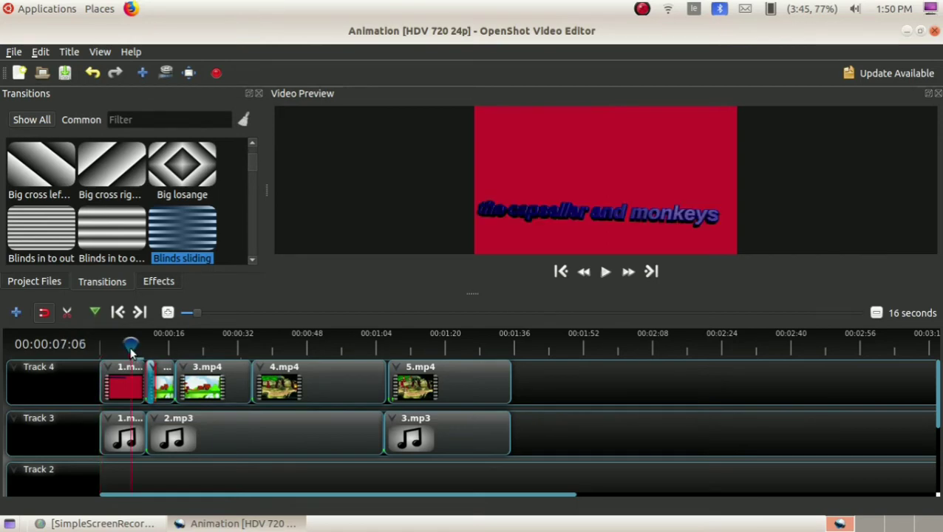
{"action": "key", "text": "space"}
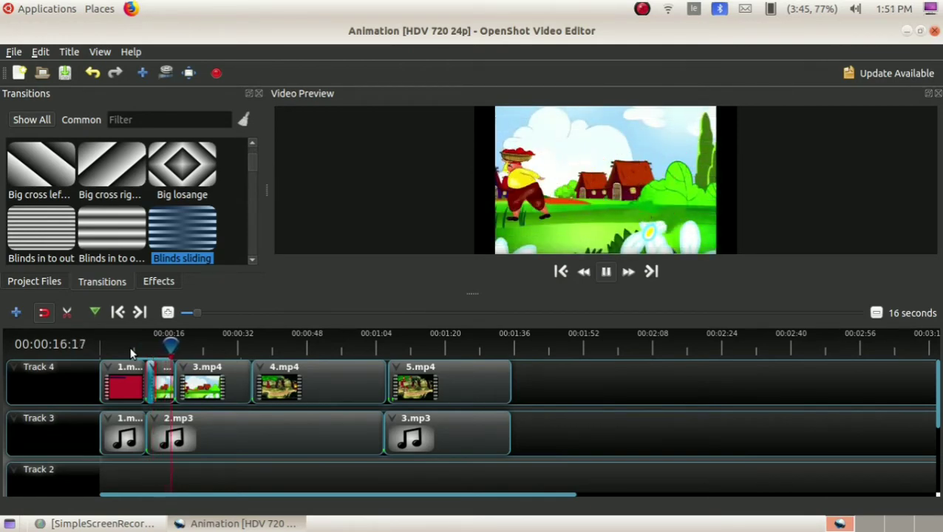
{"action": "key", "text": "space"}
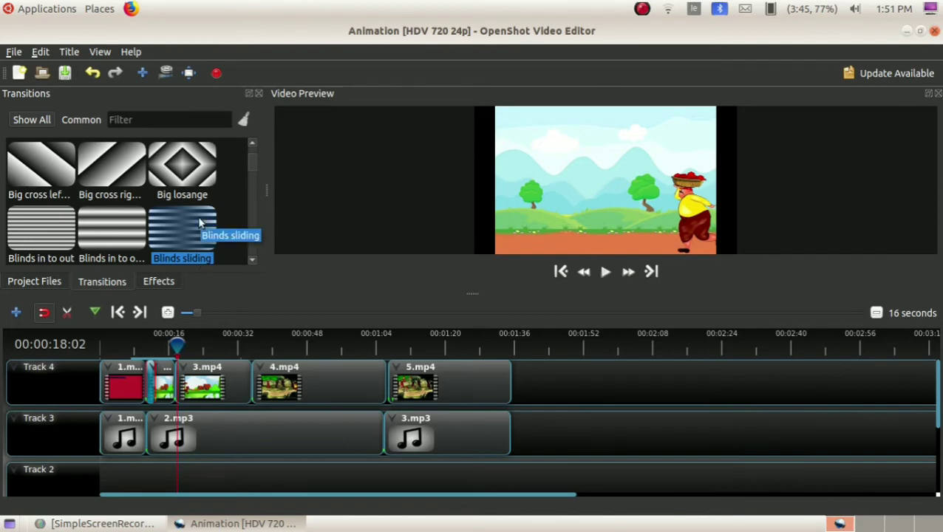
Add the Cross 3 transition over the junction of 3.mp4 and 4.mp4 on Track 4 and trim both its ends close to the cut.
{"action": "scroll", "coordinate": [199, 222], "scroll_direction": "down", "scroll_amount": 5}
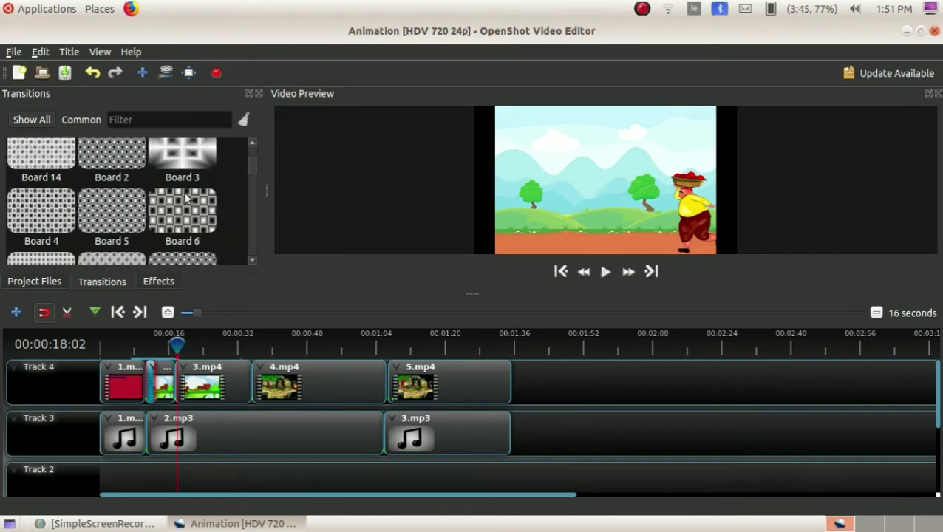
{"action": "scroll", "coordinate": [186, 201], "scroll_direction": "down", "scroll_amount": 5}
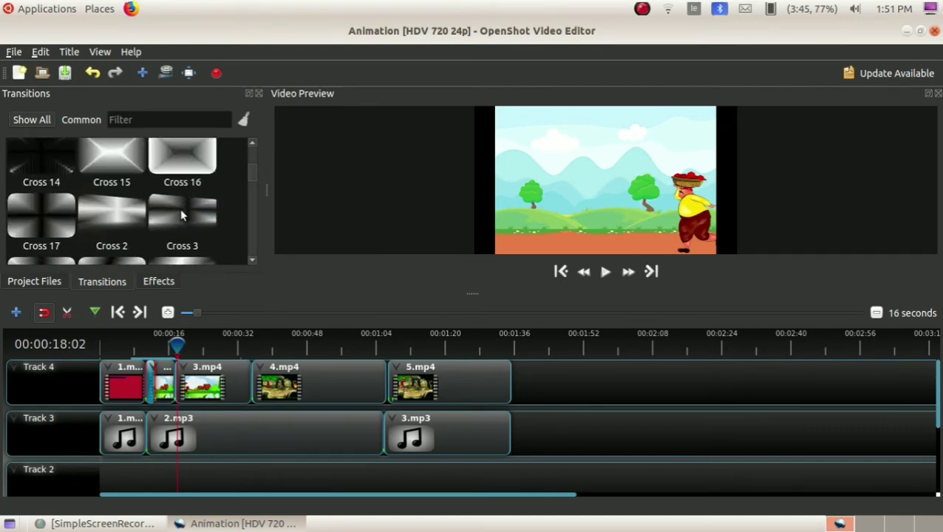
{"action": "left_click", "coordinate": [182, 215]}
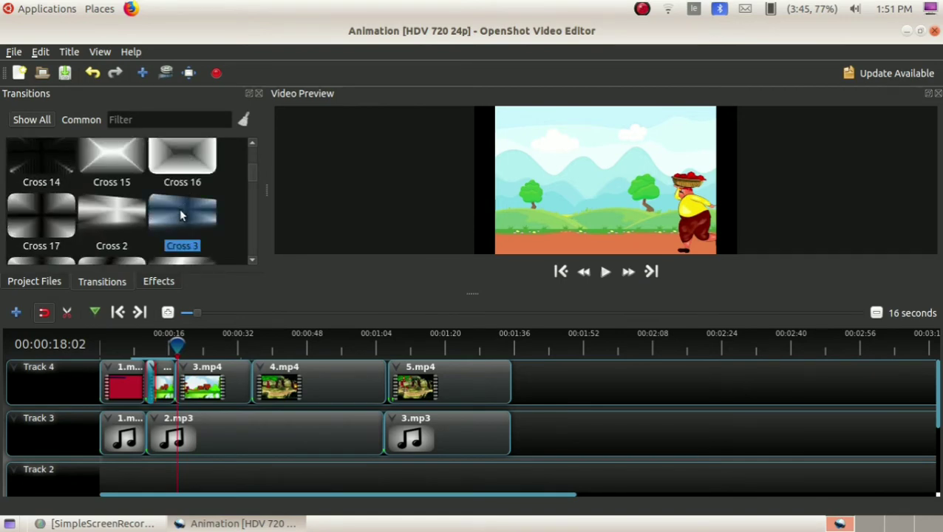
{"action": "left_click_drag", "start_coordinate": [179, 209], "coordinate": [228, 381]}
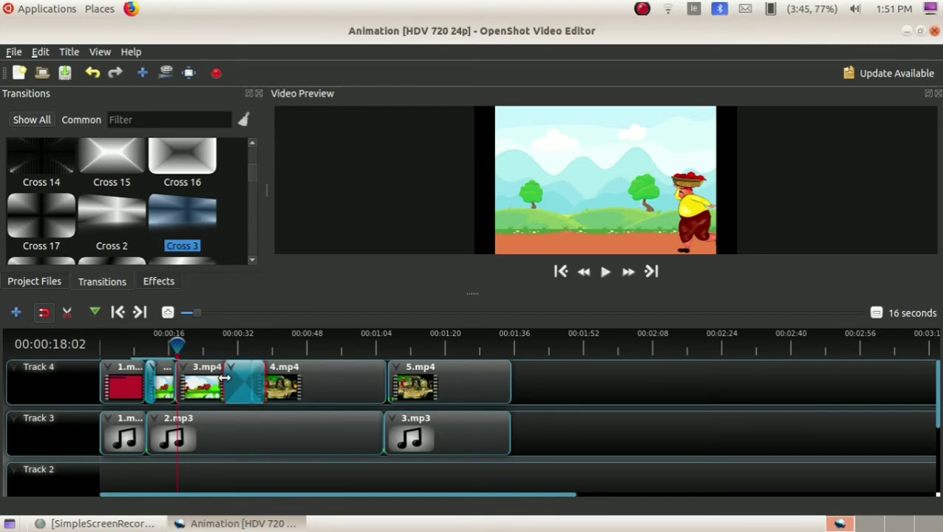
{"action": "left_click_drag", "start_coordinate": [225, 378], "coordinate": [246, 381]}
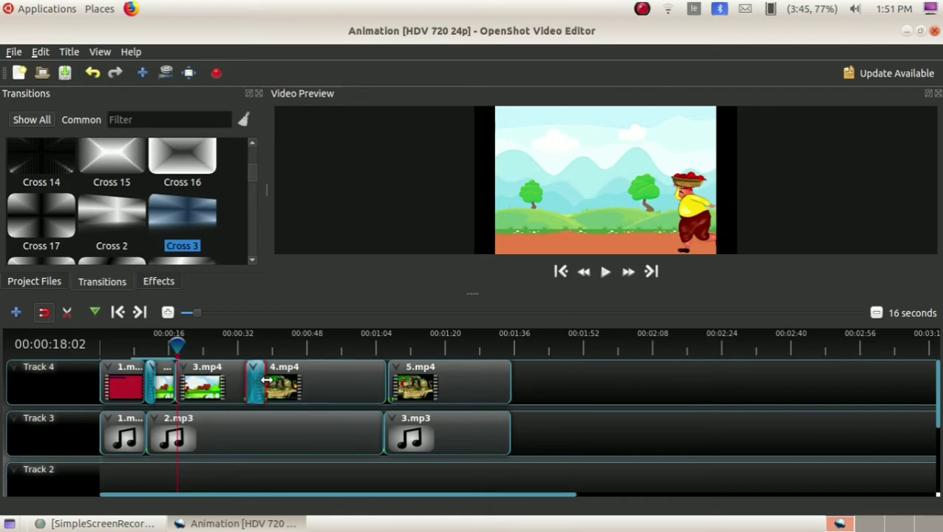
{"action": "left_click_drag", "start_coordinate": [266, 380], "coordinate": [259, 379]}
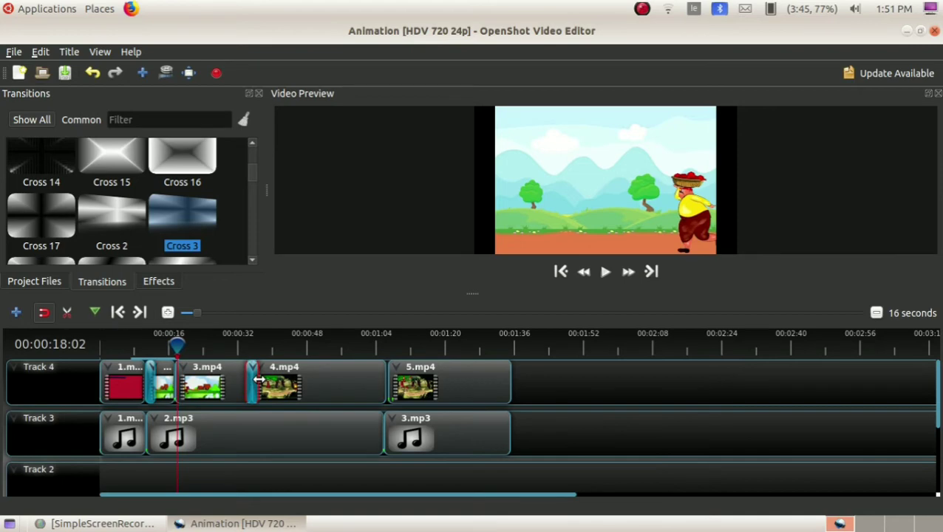
Add the Fish-eyes 1 transition over the junction of 4.mp4 and 5.mp4 on Track 4 and shorten its end close to the cut.
{"action": "scroll", "coordinate": [175, 193], "scroll_direction": "down", "scroll_amount": 8}
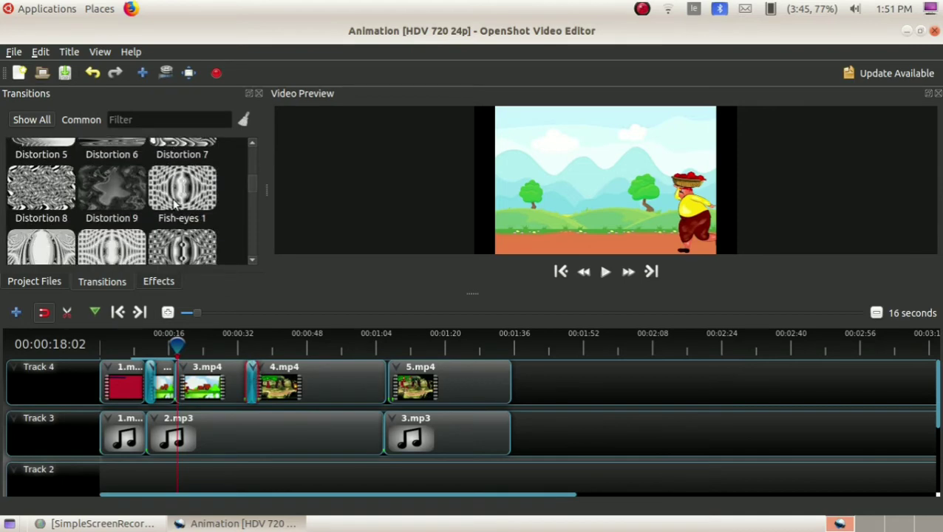
{"action": "left_click", "coordinate": [180, 198]}
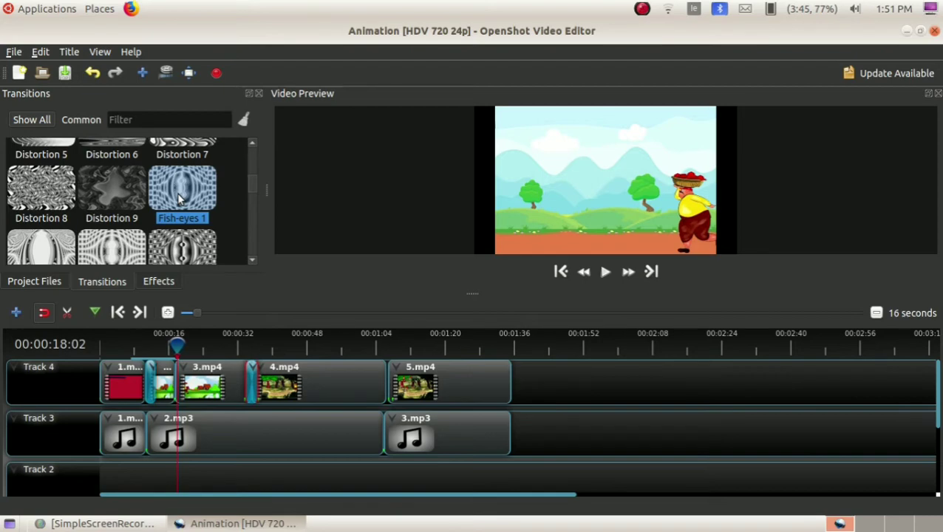
{"action": "left_click_drag", "start_coordinate": [180, 198], "coordinate": [381, 384]}
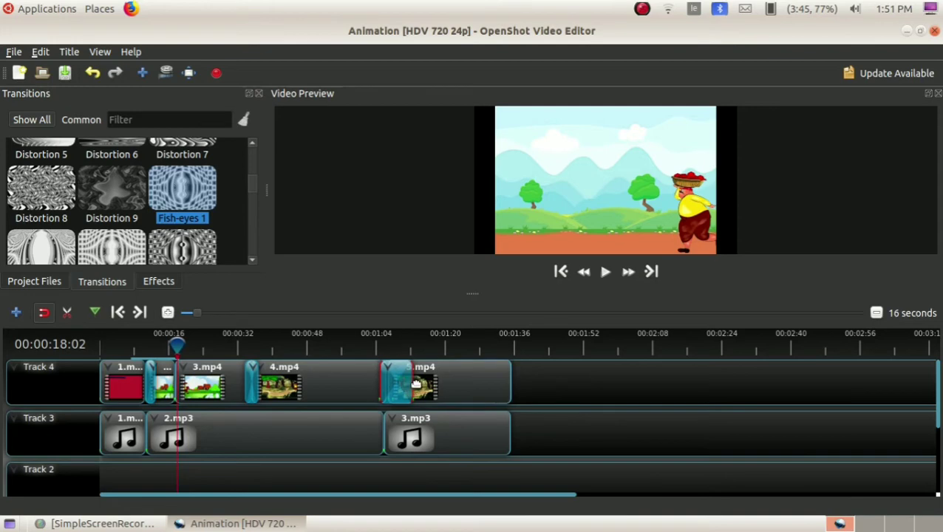
{"action": "left_click_drag", "start_coordinate": [416, 383], "coordinate": [392, 382]}
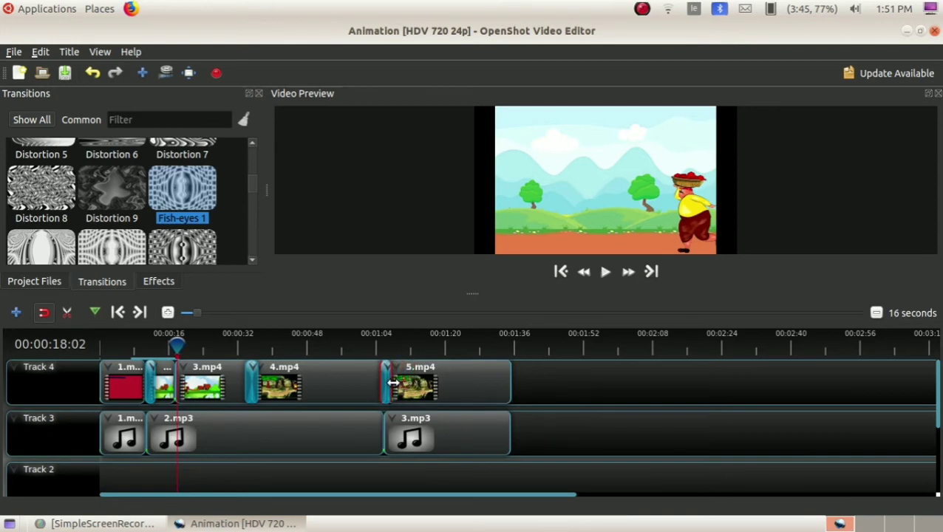
Preview the Cross 3 transition from about 00:00:30 and the Fish-eyes 1 transition from near the end of 4.mp4.
{"action": "left_click", "coordinate": [230, 346]}
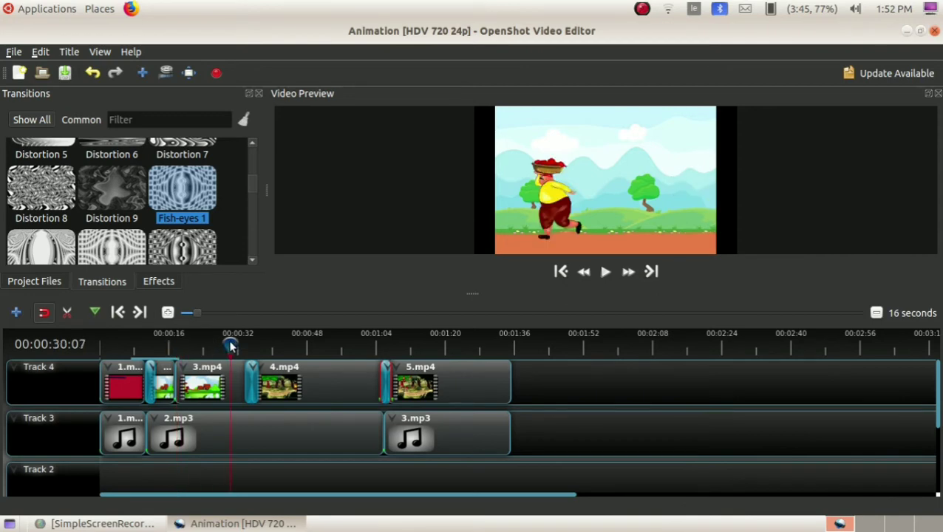
{"action": "key", "text": "space"}
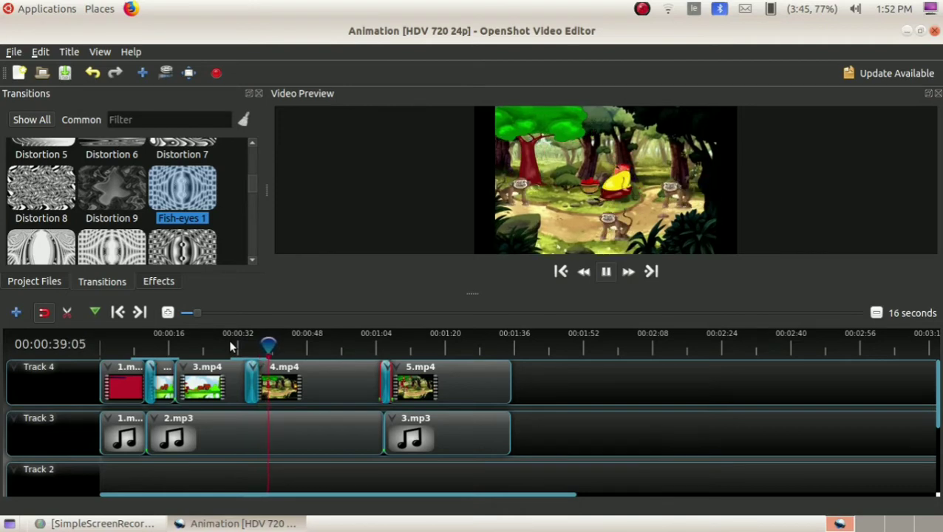
{"action": "left_click", "coordinate": [362, 343]}
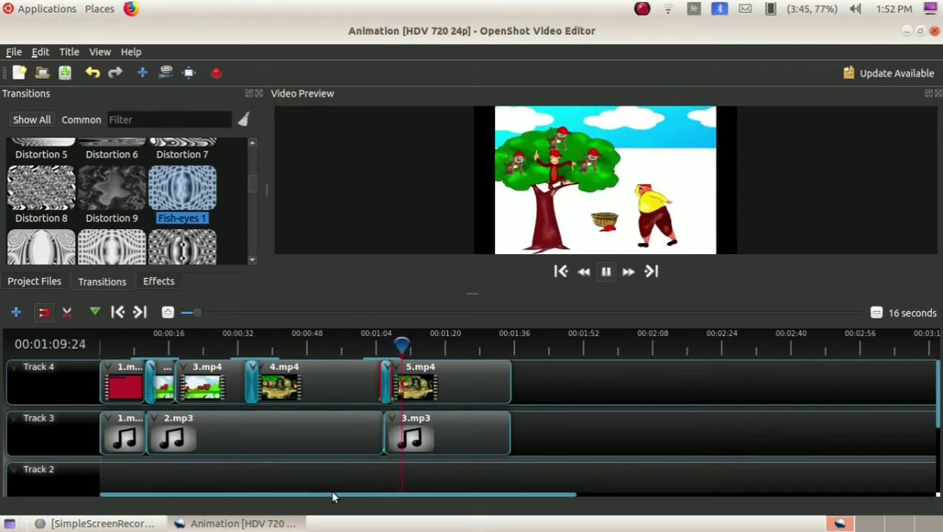
{"action": "key", "text": "space"}
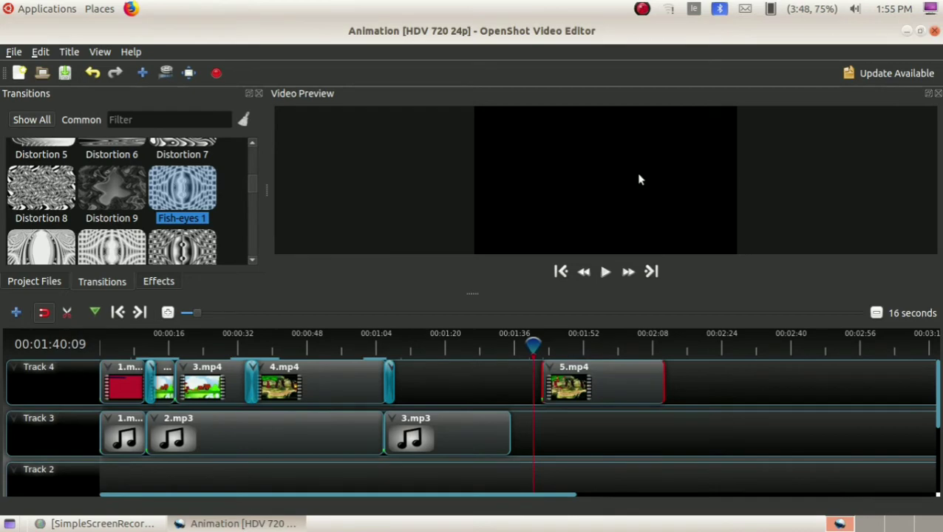
Play into the beginning of 5.mp4 on Track 4 and apply the start-of-clip Zoom Out (100% to 75%) animation to it.
{"action": "key", "text": "space"}
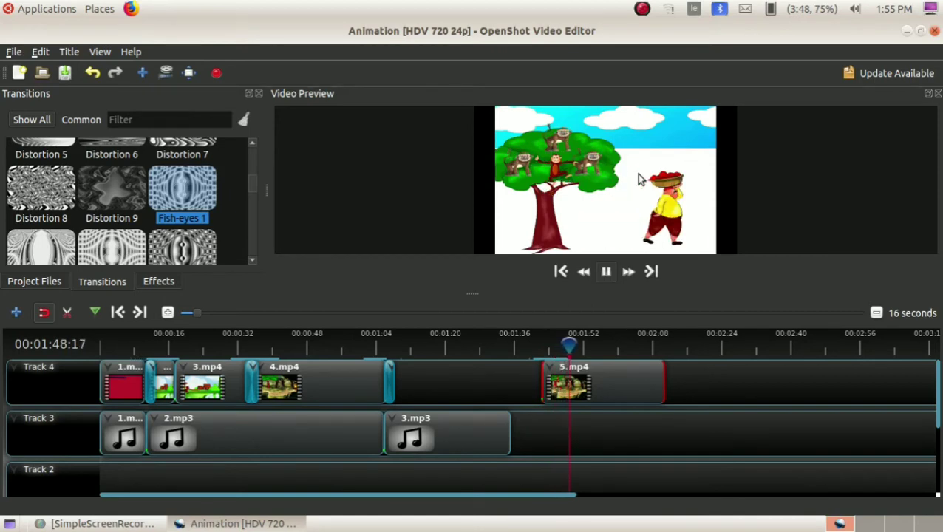
{"action": "key", "text": "space"}
{"action": "right_click", "coordinate": [576, 377]}
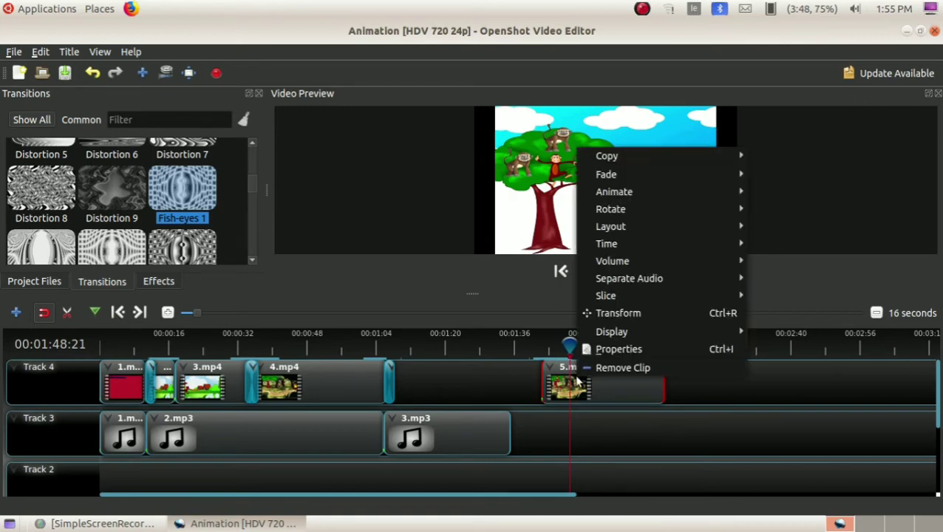
{"action": "mouse_move", "coordinate": [708, 197]}
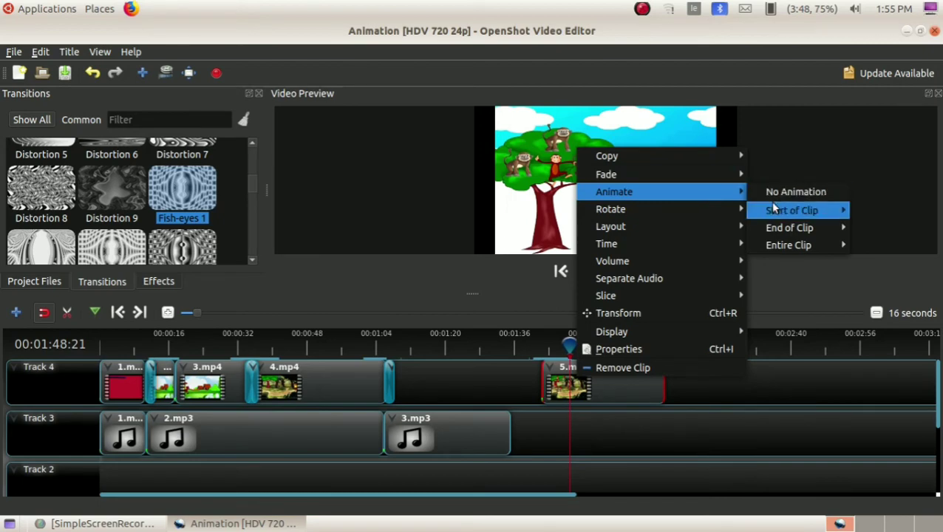
{"action": "mouse_move", "coordinate": [776, 215]}
{"action": "mouse_move", "coordinate": [665, 212]}
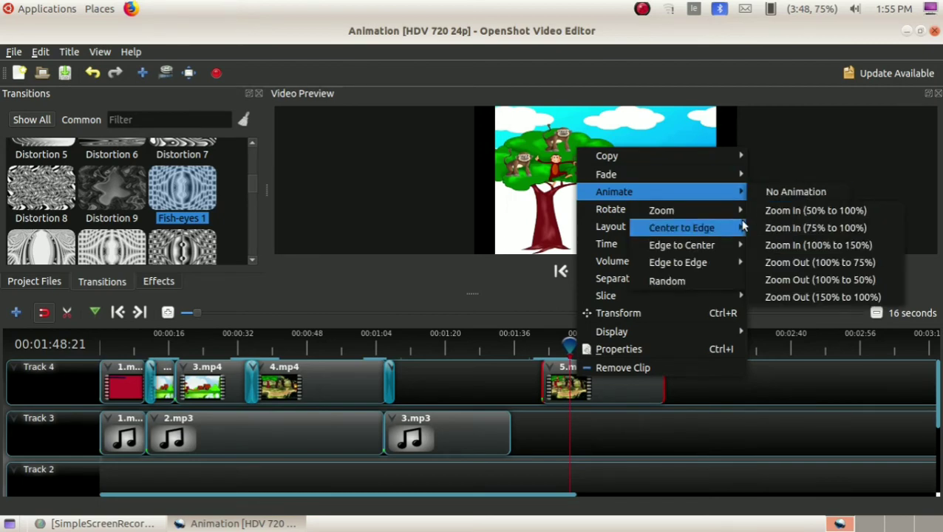
{"action": "left_click", "coordinate": [798, 264]}
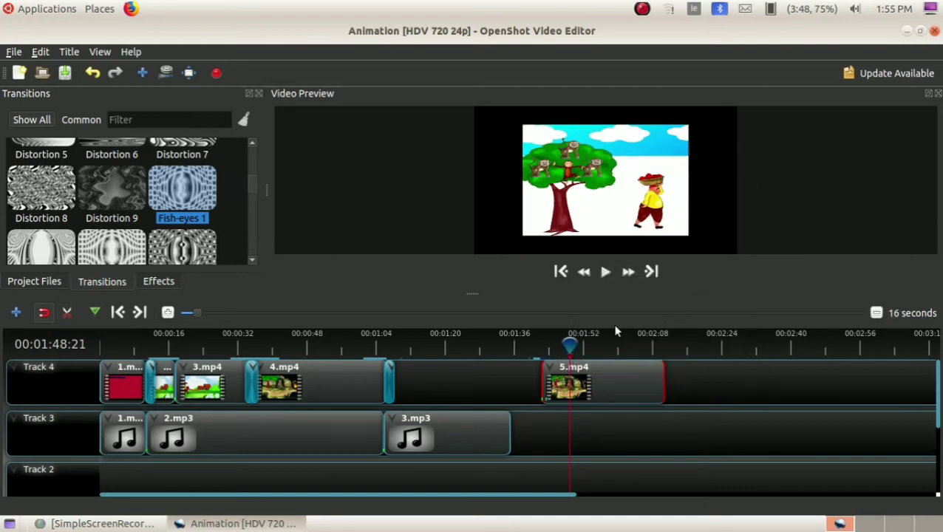
Preview the zoom-out animation of 5.mp4 by playing the timeline from just before the clip's start.
{"action": "left_click", "coordinate": [534, 345]}
{"action": "key", "text": "space"}
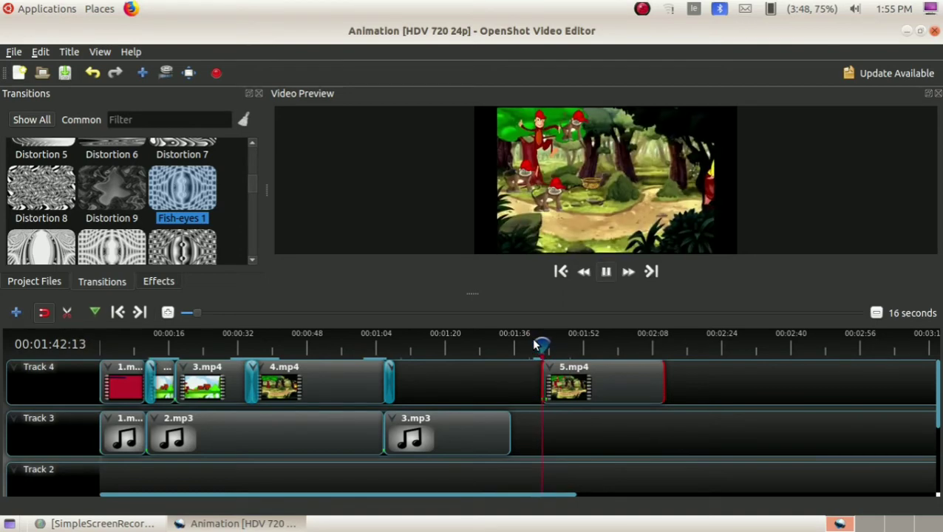
{"action": "key", "text": "space"}
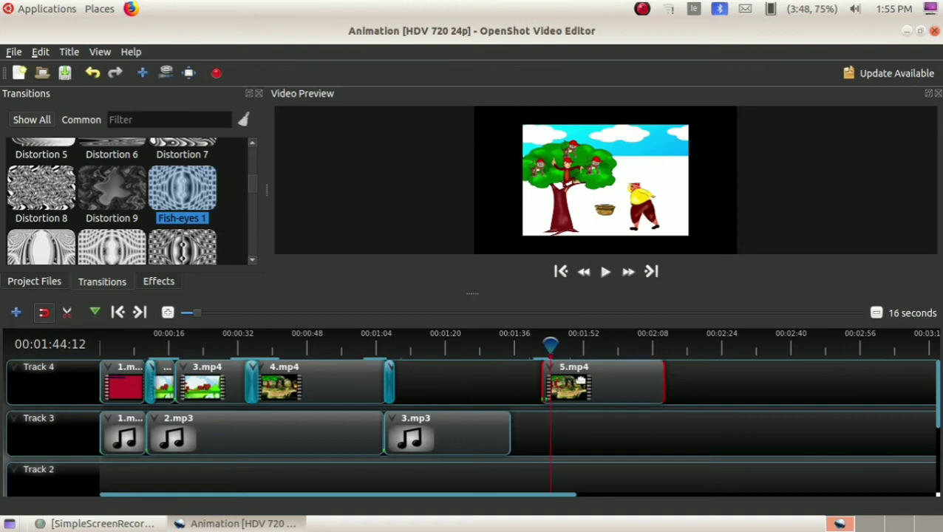
Look through the Fade, Animate, Layout and Slice options available for 5.mp4 without applying any.
{"action": "right_click", "coordinate": [581, 380]}
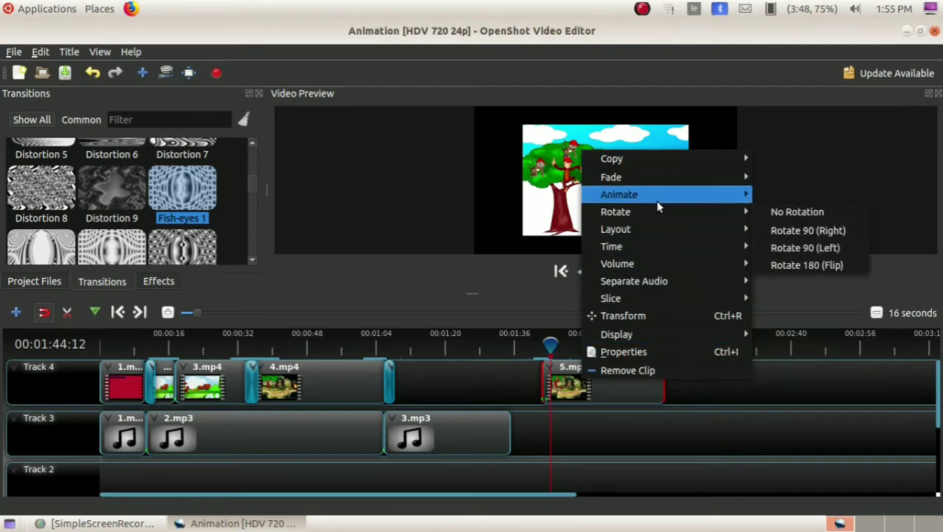
{"action": "mouse_move", "coordinate": [634, 182]}
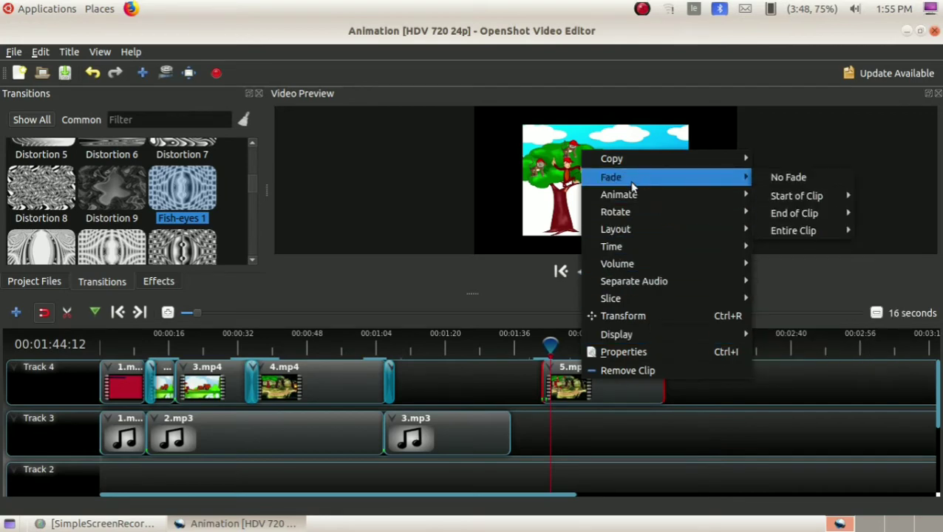
{"action": "mouse_move", "coordinate": [634, 205]}
{"action": "mouse_move", "coordinate": [792, 192]}
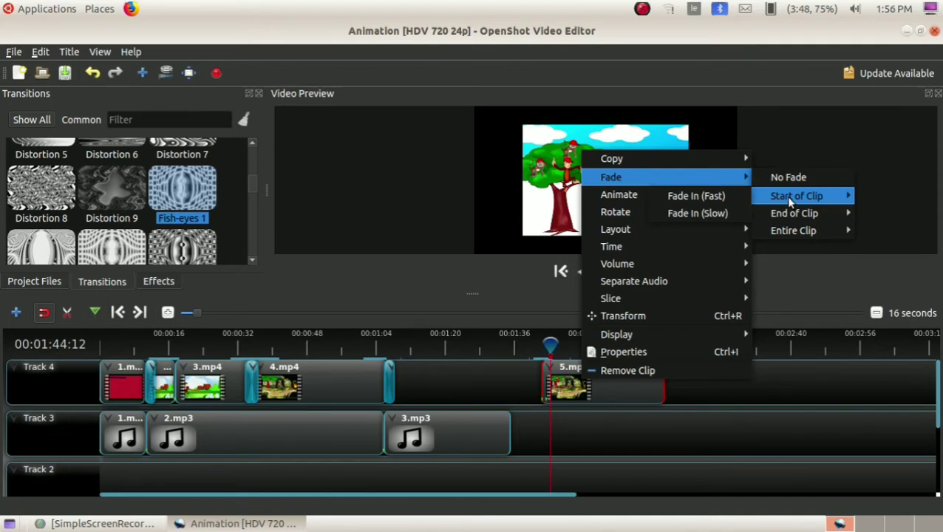
{"action": "mouse_move", "coordinate": [789, 217]}
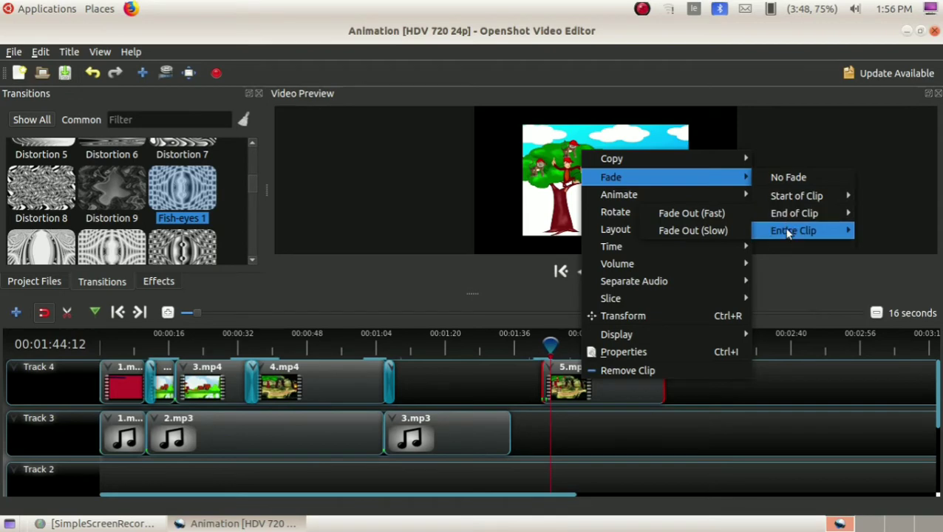
{"action": "mouse_move", "coordinate": [788, 234]}
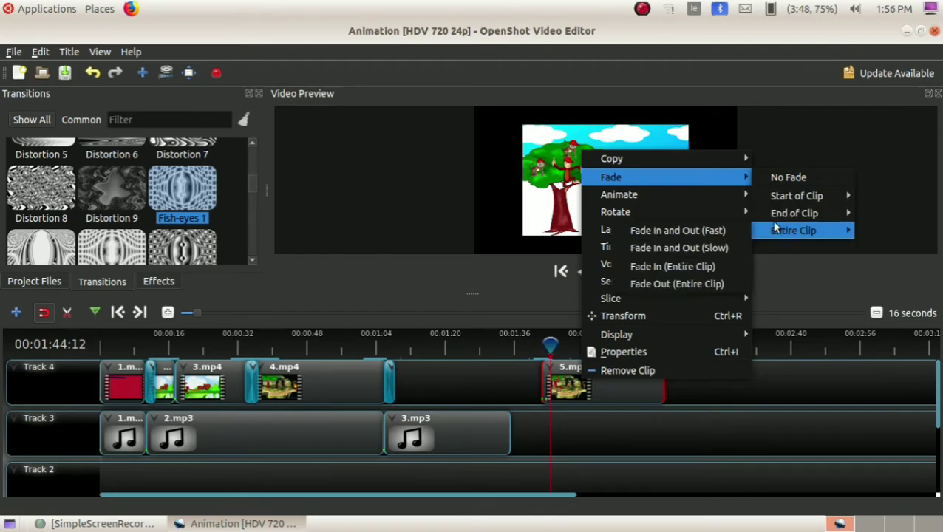
{"action": "left_click", "coordinate": [777, 260]}
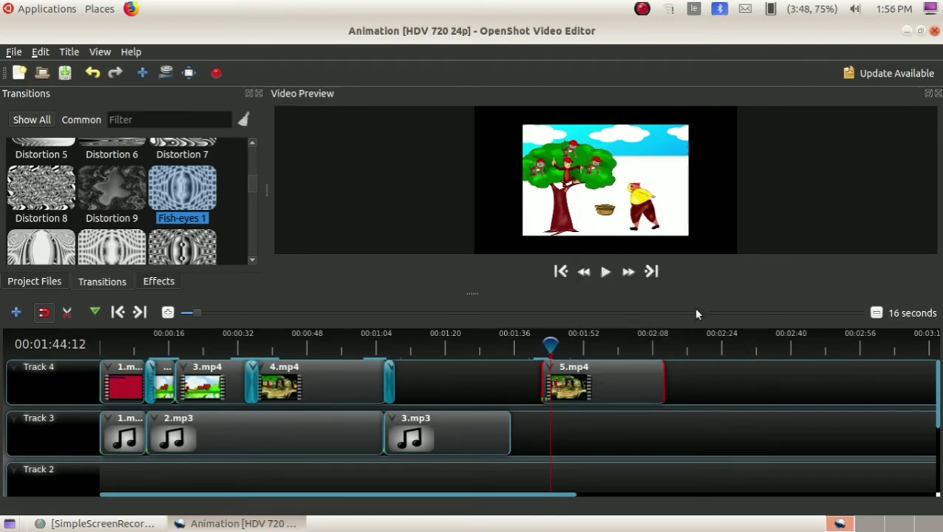
{"action": "right_click", "coordinate": [621, 363]}
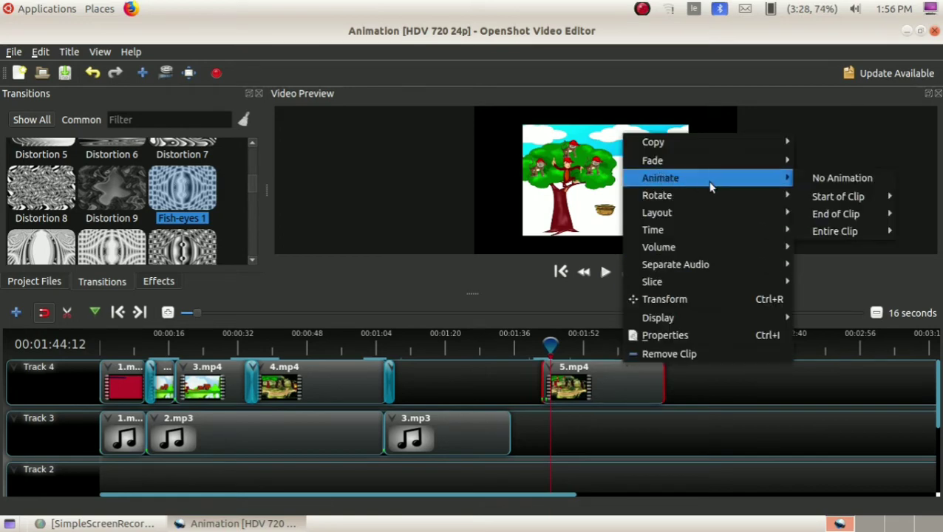
{"action": "mouse_move", "coordinate": [818, 198]}
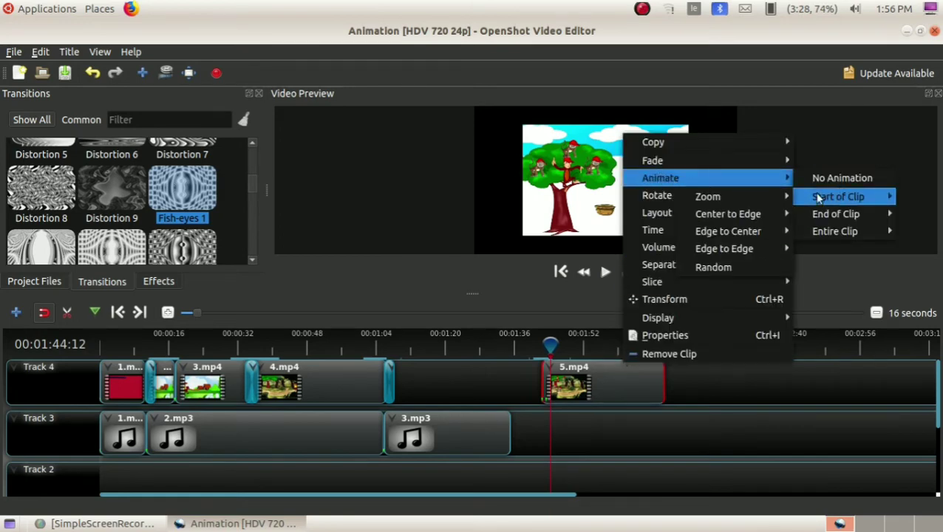
{"action": "mouse_move", "coordinate": [730, 204]}
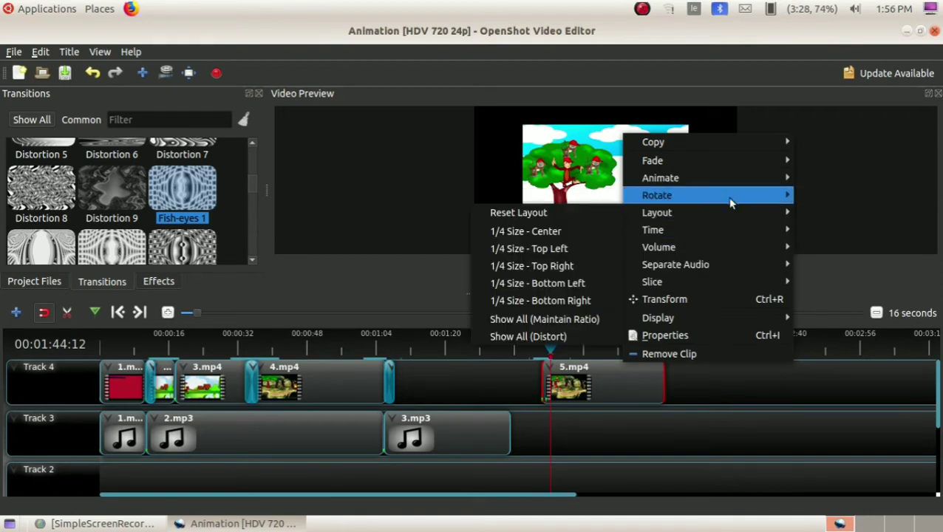
{"action": "mouse_move", "coordinate": [769, 178]}
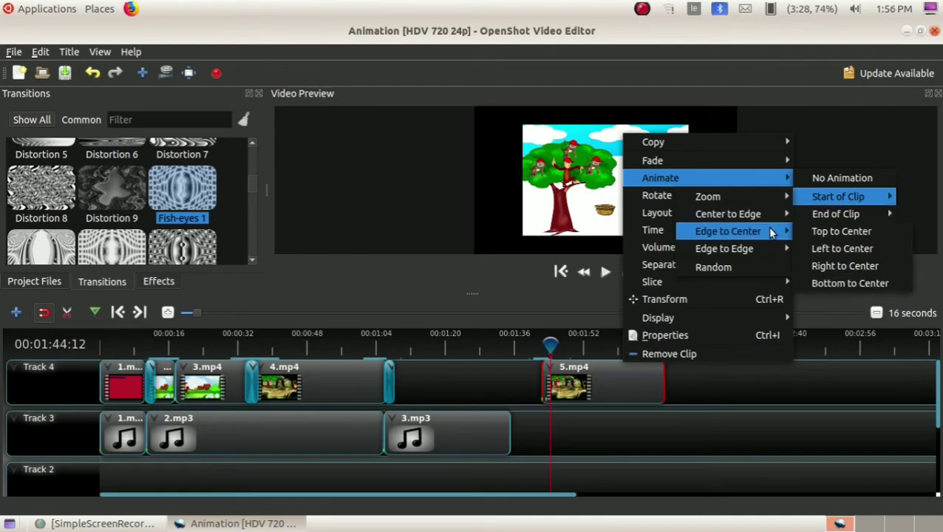
{"action": "mouse_move", "coordinate": [771, 250]}
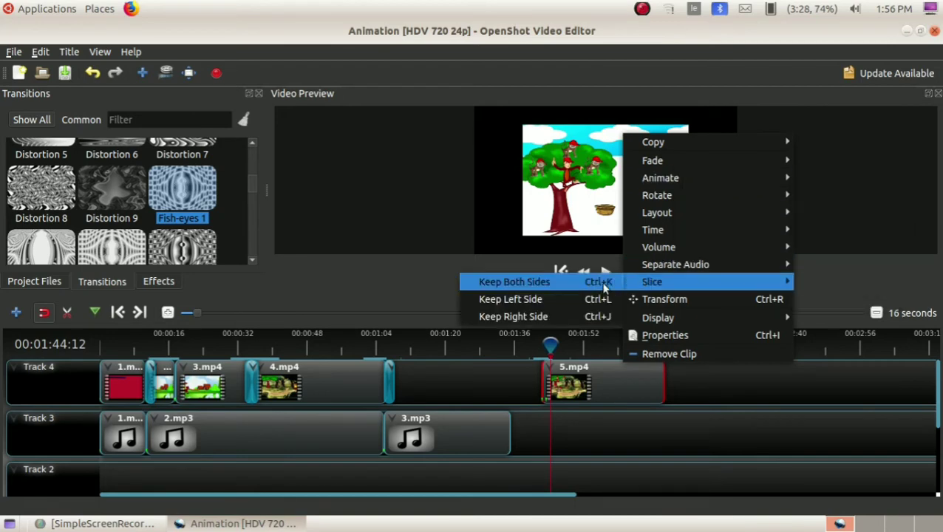
{"action": "left_click", "coordinate": [402, 296]}
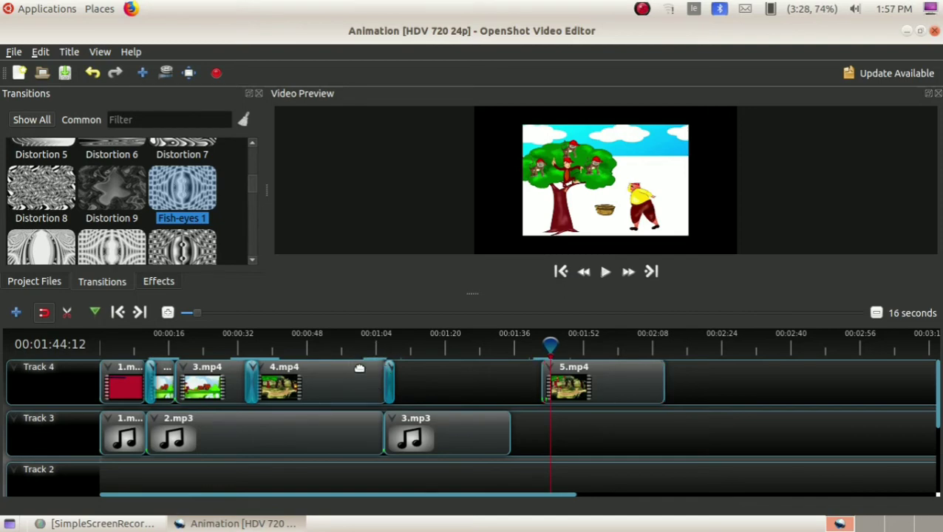
Apply the end-of-clip Edge to Edge animation Right to Left to 4.mp4 on Track 4.
{"action": "right_click", "coordinate": [360, 370]}
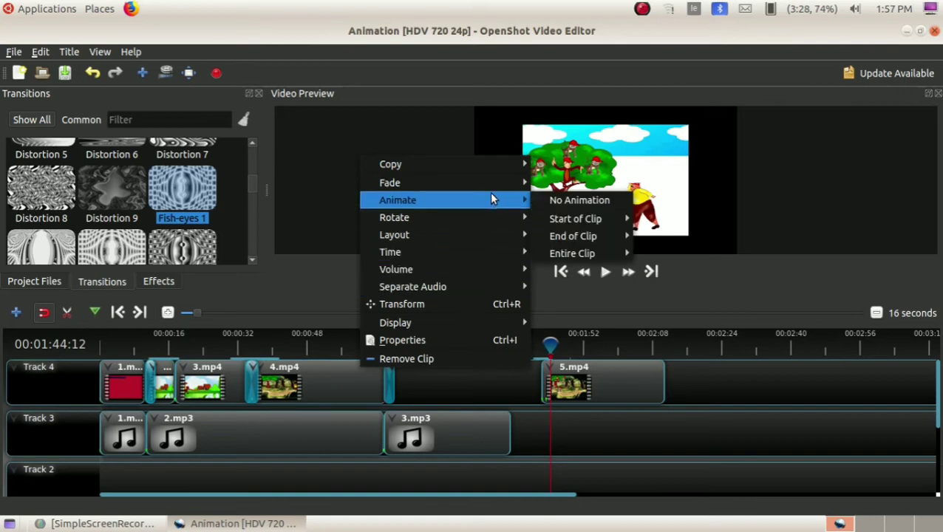
{"action": "mouse_move", "coordinate": [465, 201]}
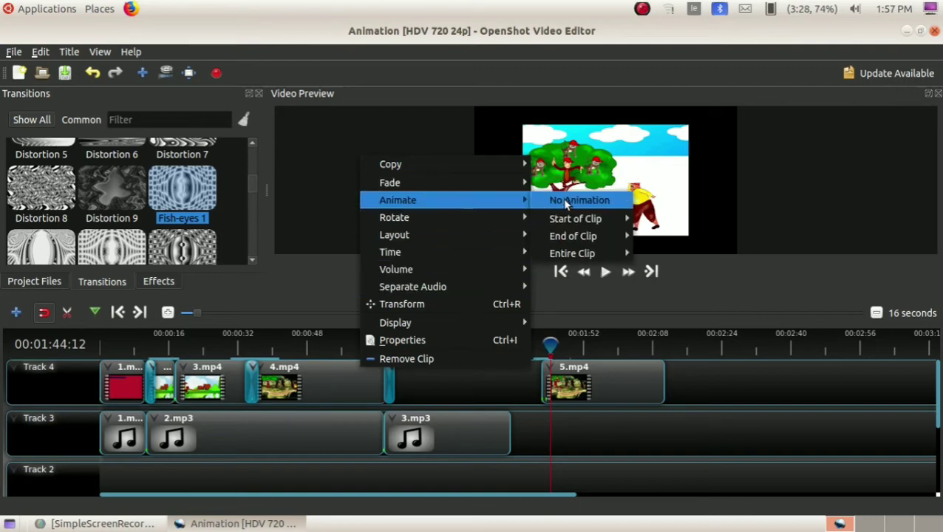
{"action": "mouse_move", "coordinate": [568, 219]}
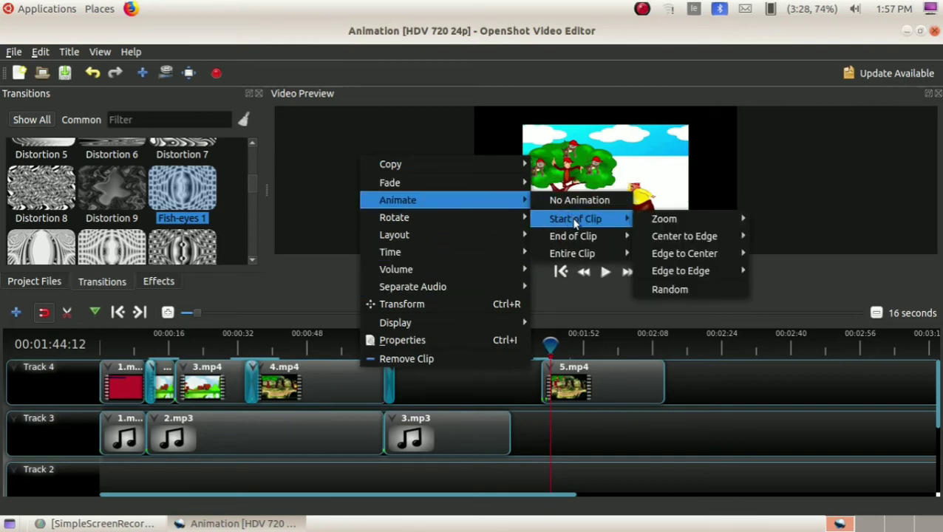
{"action": "mouse_move", "coordinate": [583, 235]}
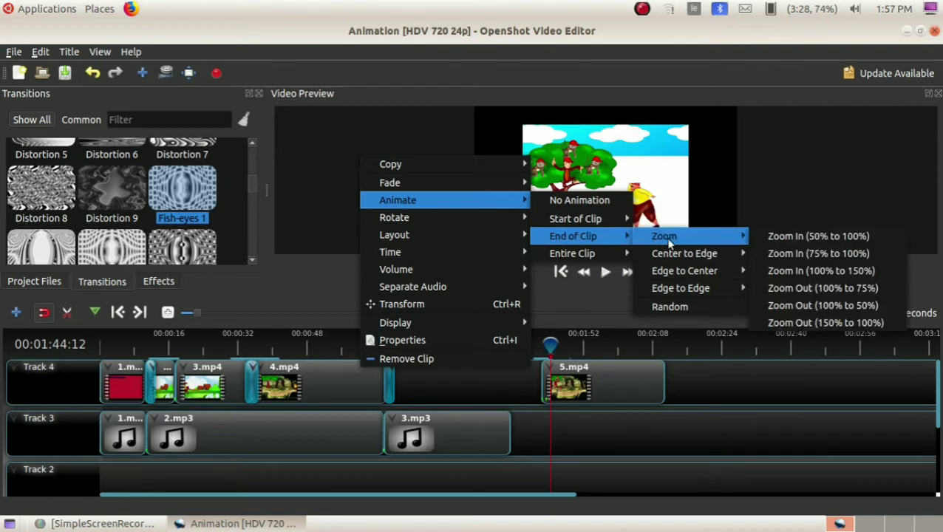
{"action": "mouse_move", "coordinate": [703, 296]}
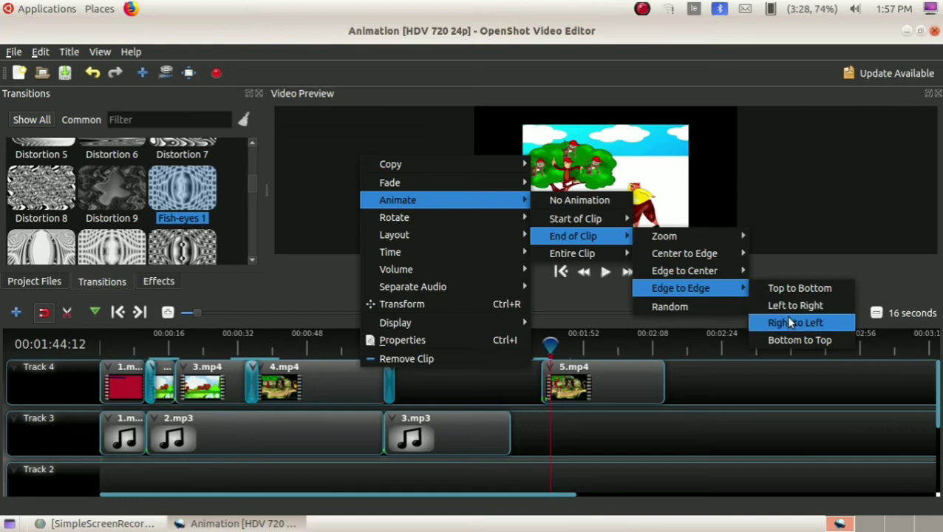
{"action": "left_click", "coordinate": [783, 323]}
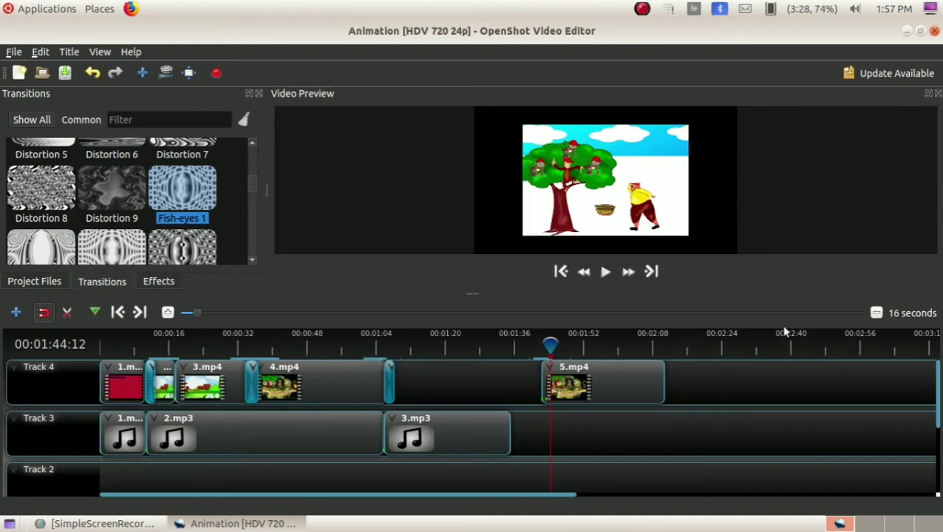
Move the Fish-eyes 1 transition off the end of 4.mp4 into the empty gap and preview the clip's ending from about 00:01:01.
{"action": "left_click", "coordinate": [387, 380]}
{"action": "left_click_drag", "start_coordinate": [387, 379], "coordinate": [437, 379]}
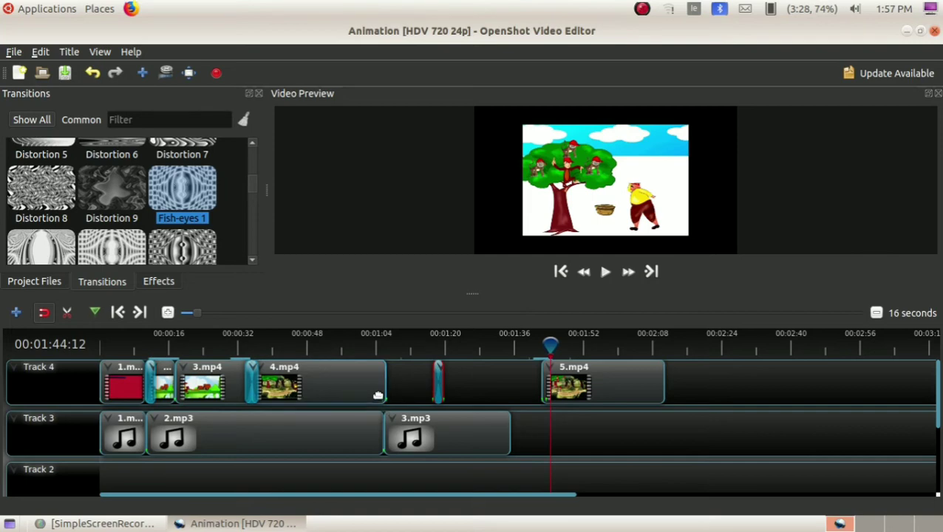
{"action": "left_click", "coordinate": [364, 349]}
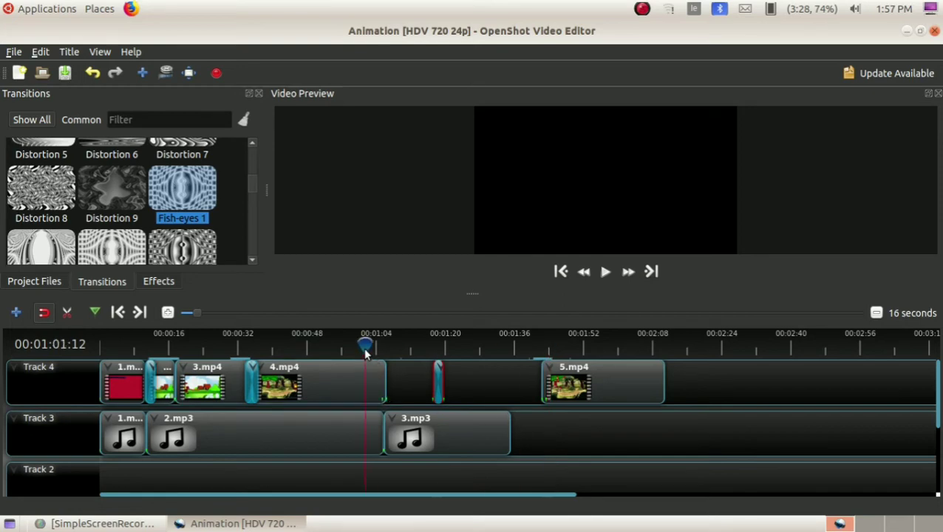
{"action": "key", "text": "space"}
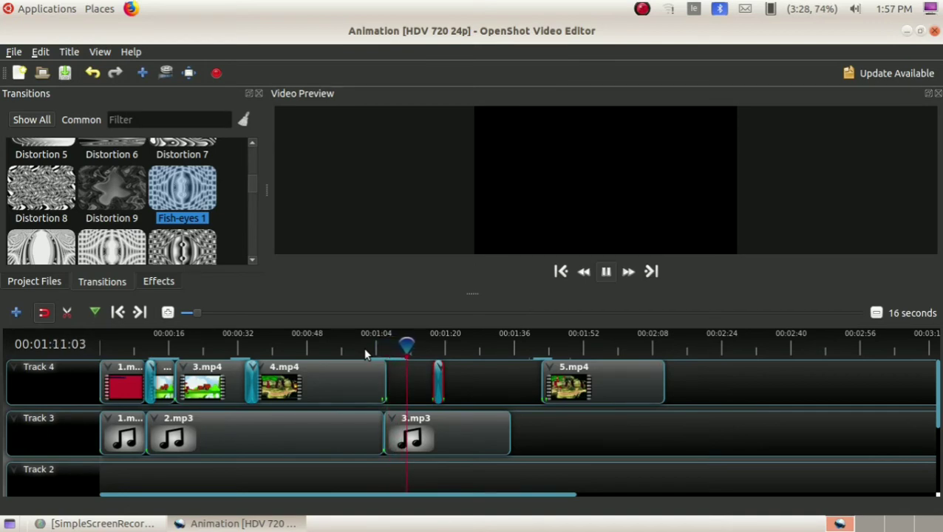
{"action": "key", "text": "space"}
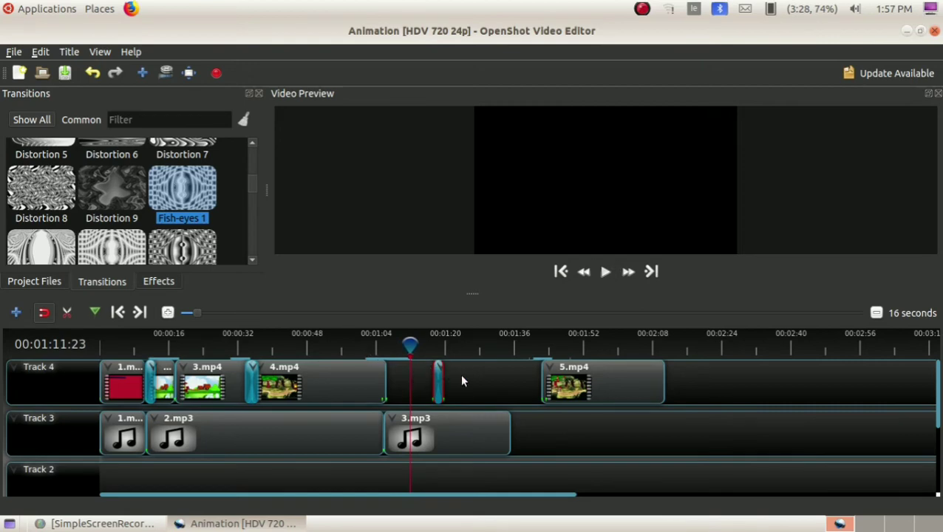
Move 5.mp4 directly after 4.mp4 on Track 4 and apply an end-of-clip Fade Out (Slow) to it.
{"action": "left_click", "coordinate": [556, 375]}
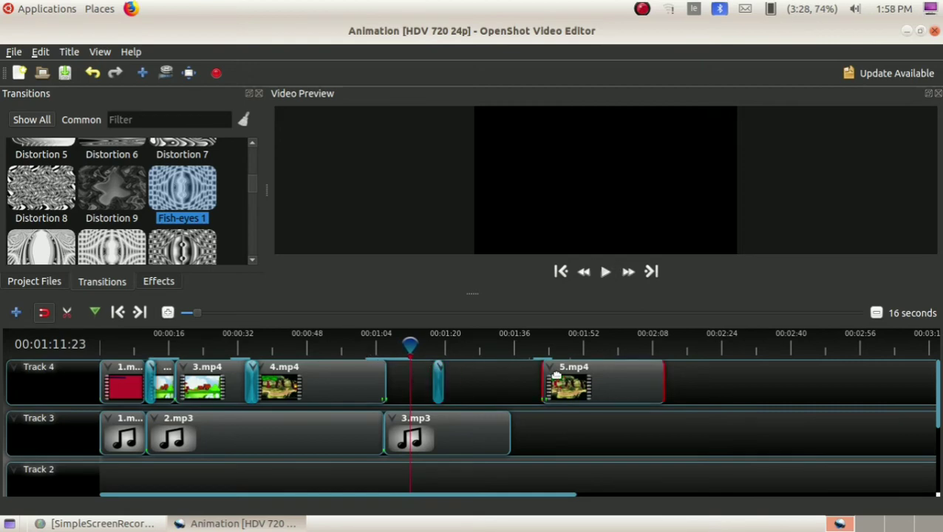
{"action": "left_click_drag", "start_coordinate": [556, 375], "coordinate": [400, 385]}
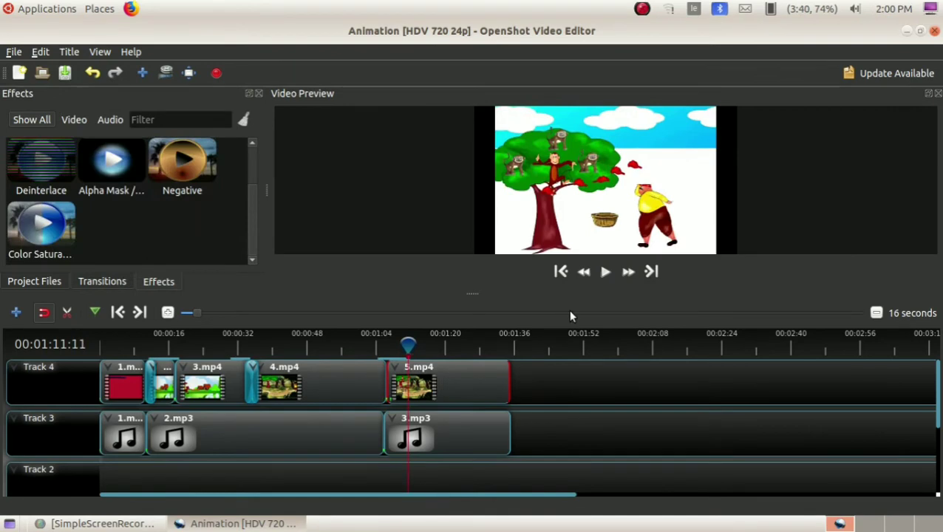
{"action": "right_click", "coordinate": [467, 375]}
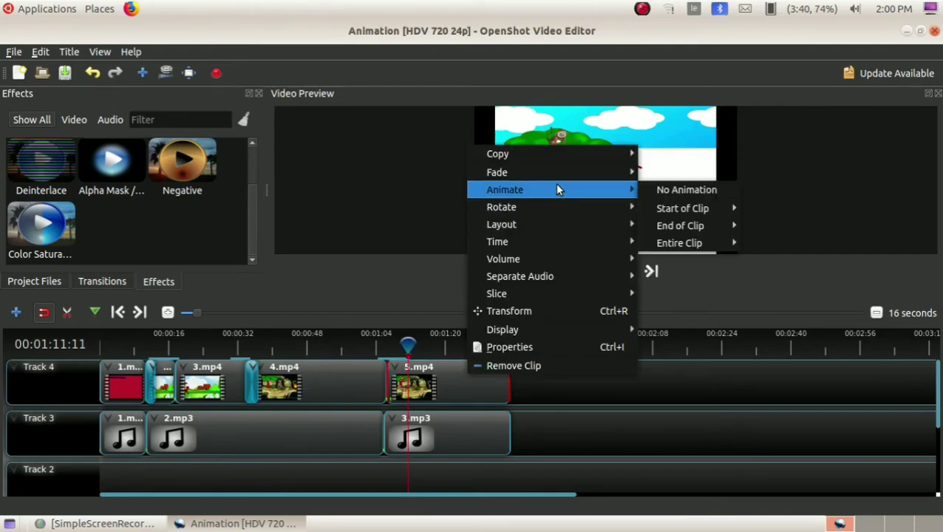
{"action": "mouse_move", "coordinate": [556, 175]}
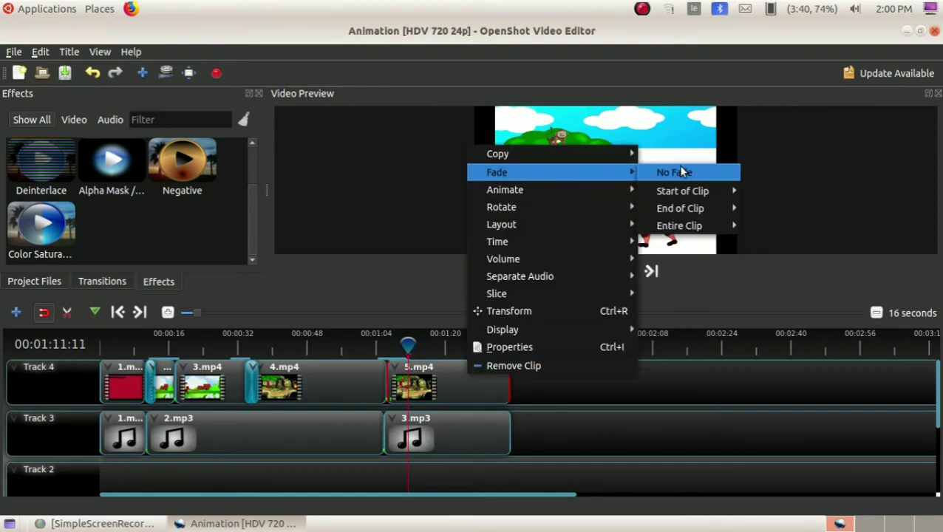
{"action": "mouse_move", "coordinate": [688, 211]}
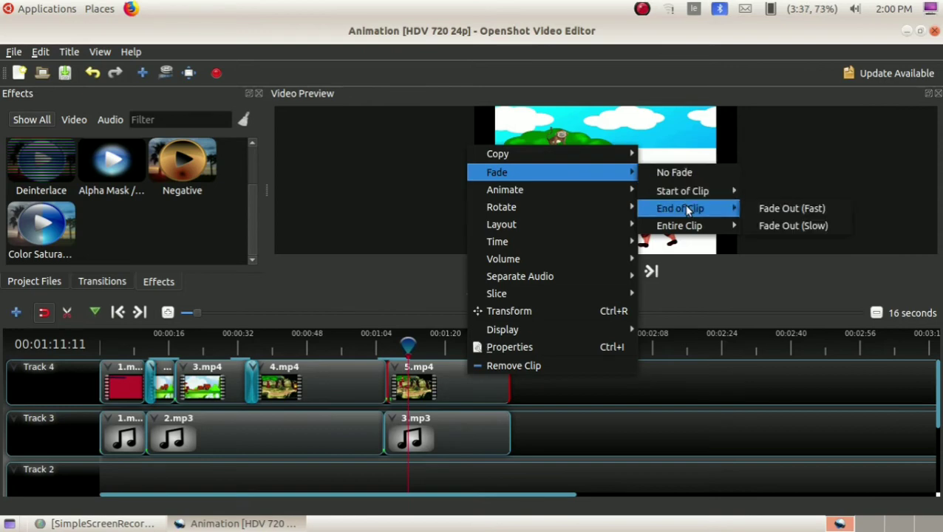
{"action": "left_click", "coordinate": [767, 227]}
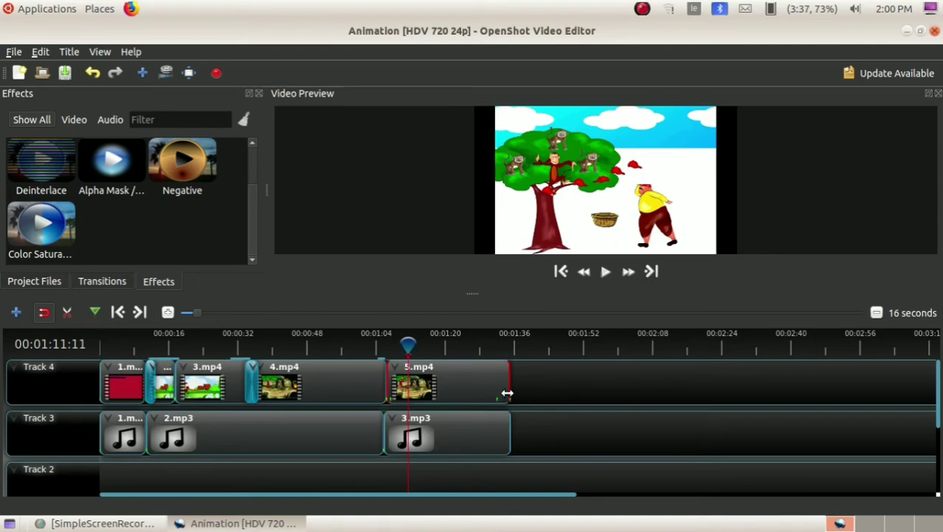
Preview the fade-out at the end of 5.mp4 on Track 4, playing from about 00:01:32 and again from 00:01:31.
{"action": "left_click", "coordinate": [502, 347]}
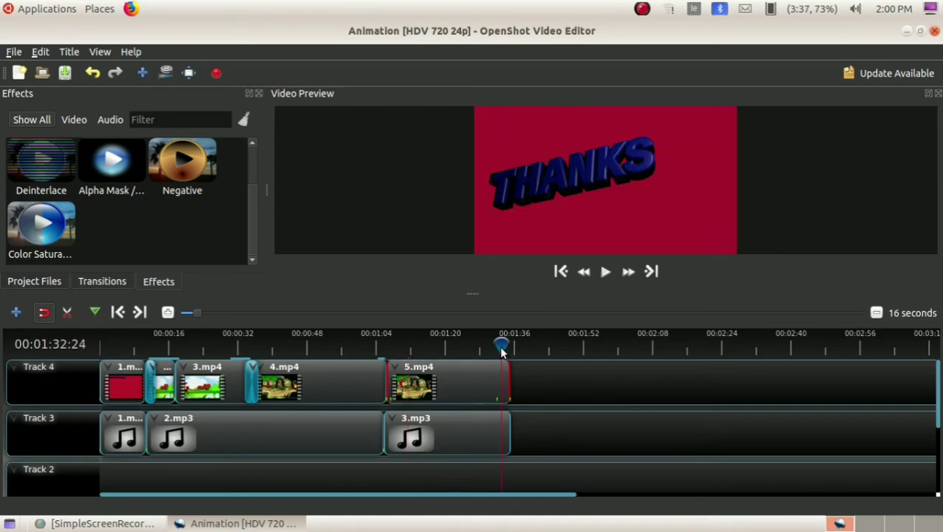
{"action": "key", "text": "space"}
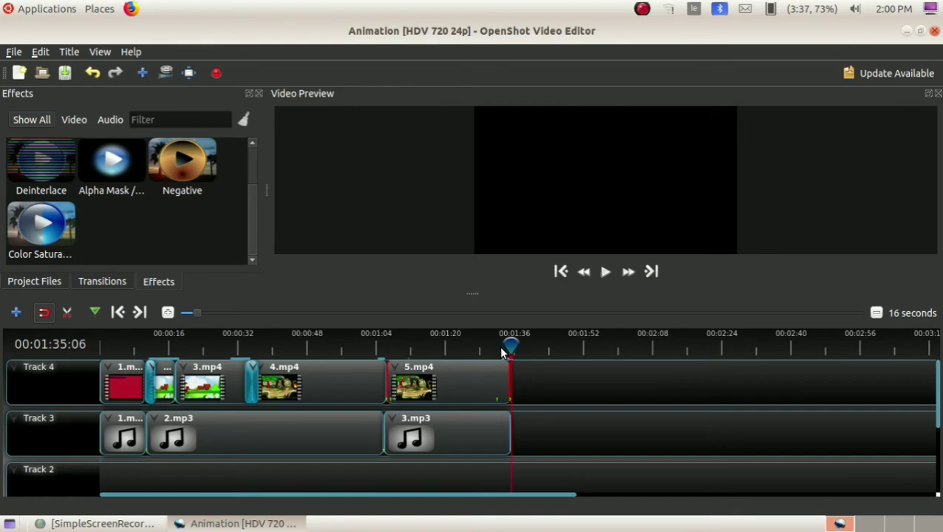
{"action": "left_click", "coordinate": [495, 346]}
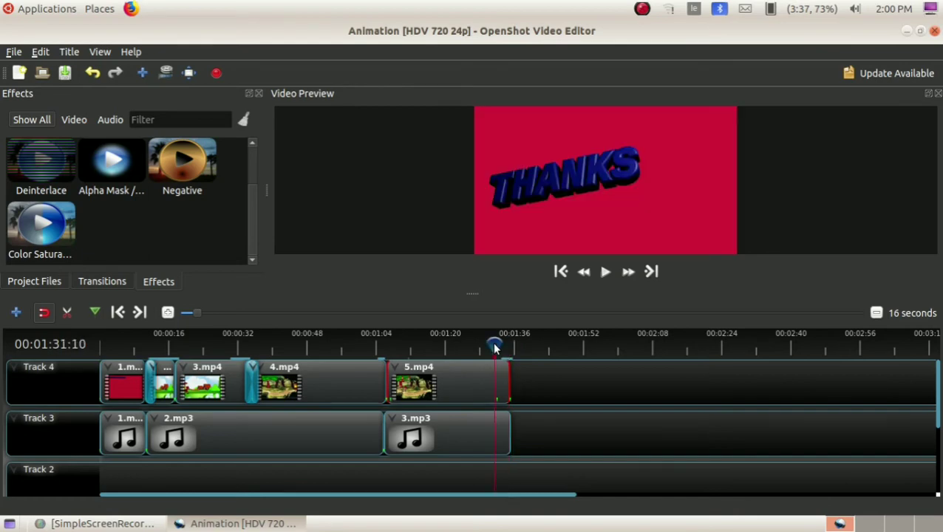
{"action": "key", "text": "space"}
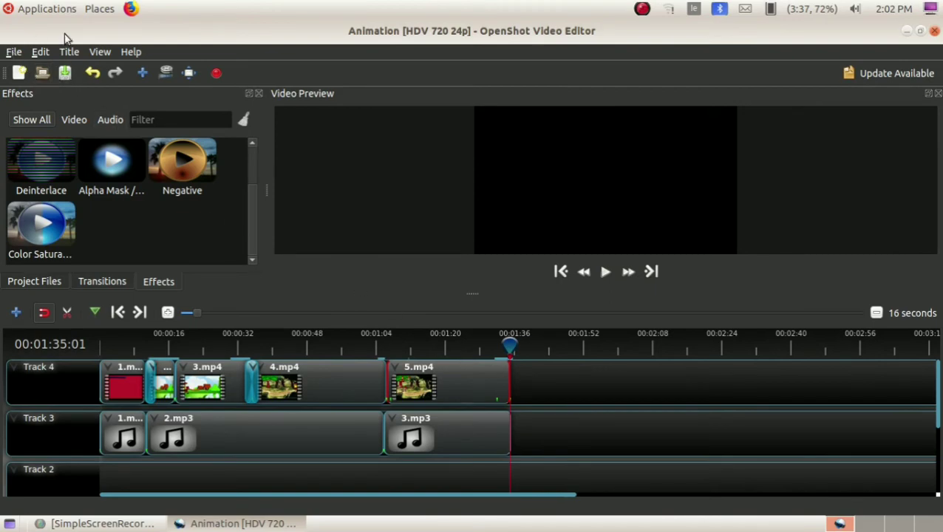
Start a new title from the Bubbles 1 template and set its first line to THE CAPSELLER.
{"action": "left_click", "coordinate": [69, 52]}
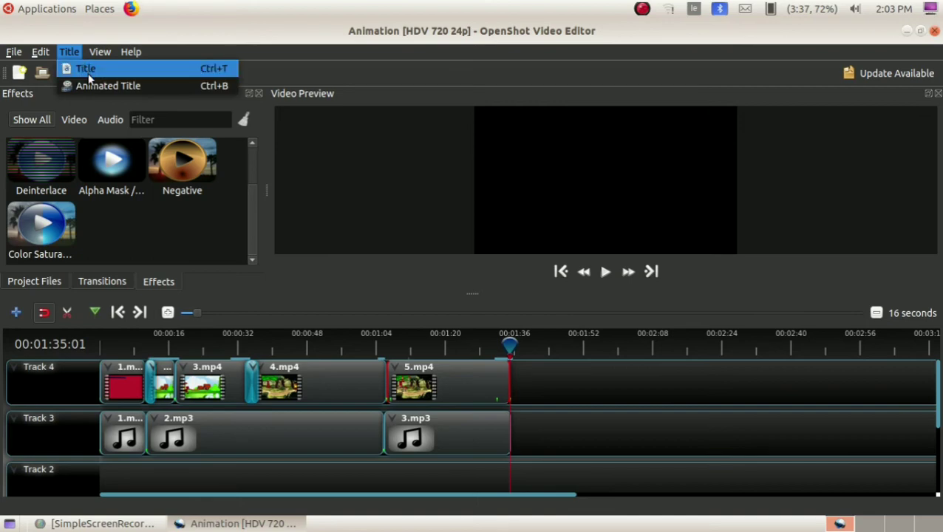
{"action": "left_click", "coordinate": [88, 73]}
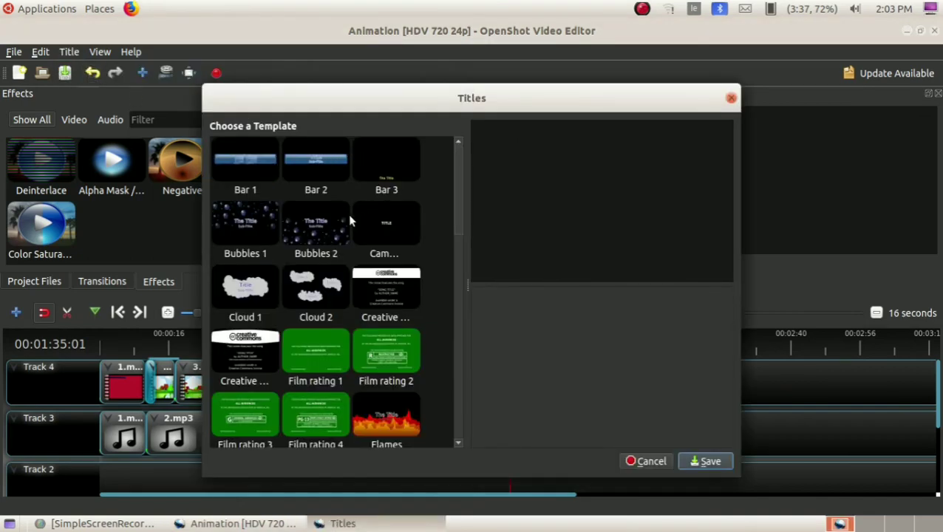
{"action": "left_click", "coordinate": [275, 231]}
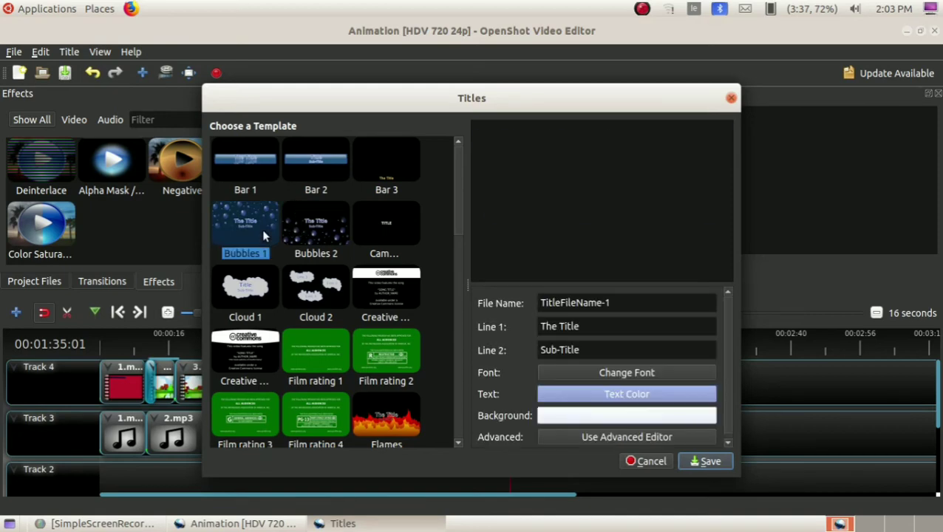
{"action": "left_click", "coordinate": [590, 325]}
{"action": "key", "text": "BackSpace"}
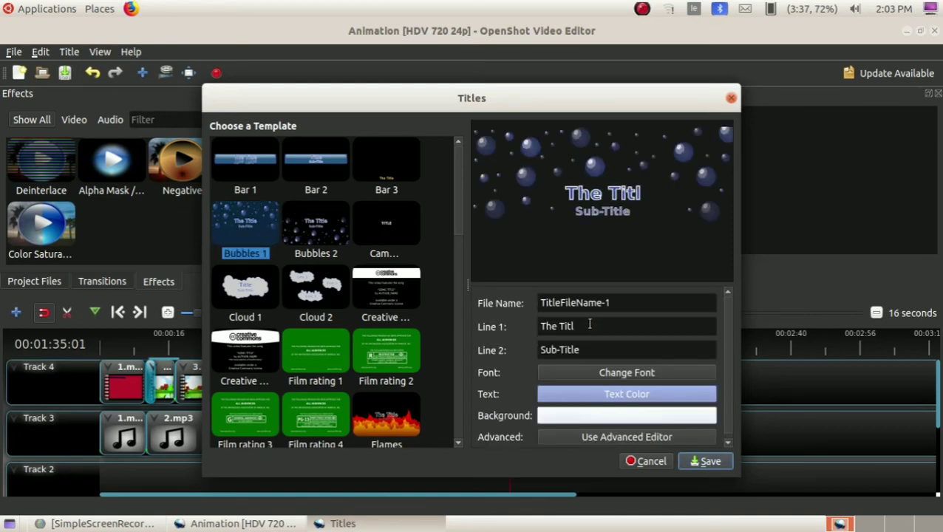
{"action": "key", "text": "BackSpace"}
{"action": "key", "text": "BackSpace"}
{"action": "key", "text": "BackSpace"}
{"action": "key", "text": "BackSpace"}
{"action": "key", "text": "BackSpace"}
{"action": "key", "text": "BackSpace"}
{"action": "key", "text": "BackSpace"}
{"action": "key", "text": "BackSpace"}
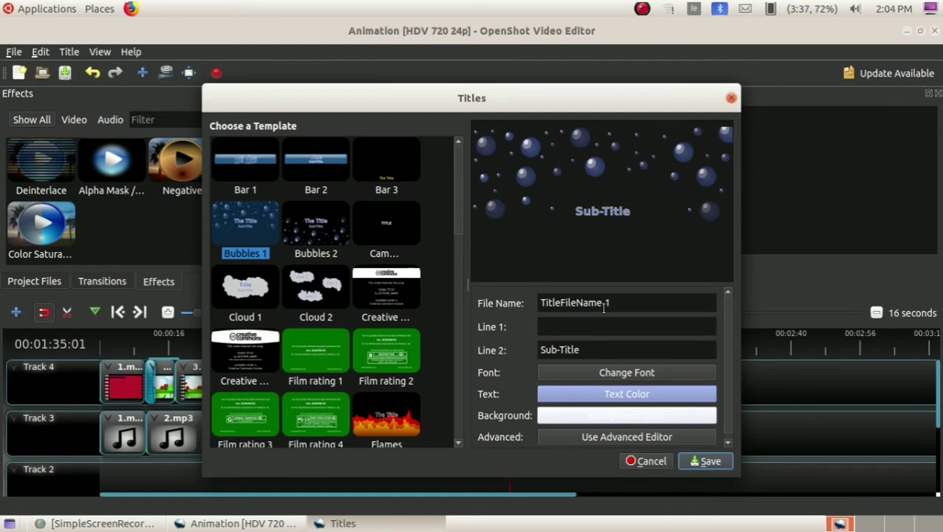
{"action": "type", "text": "THE CAP"}
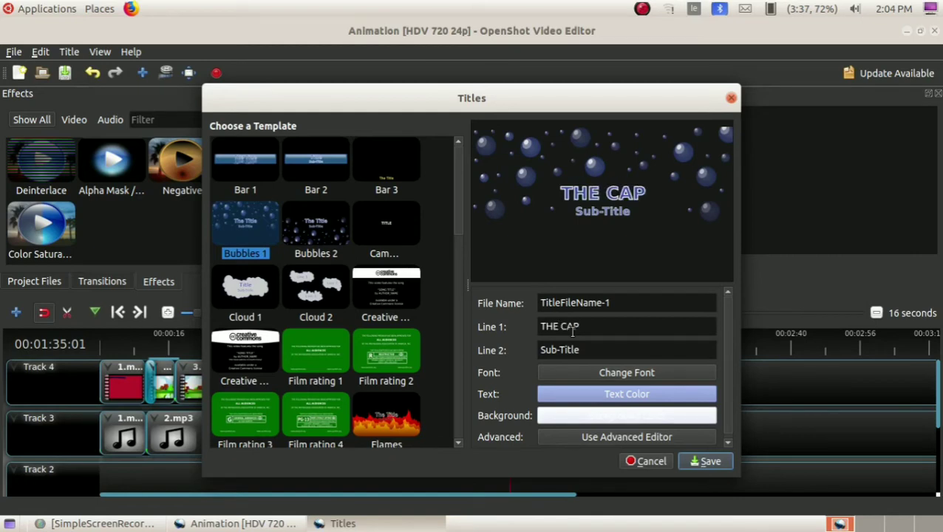
{"action": "type", "text": "SELLER"}
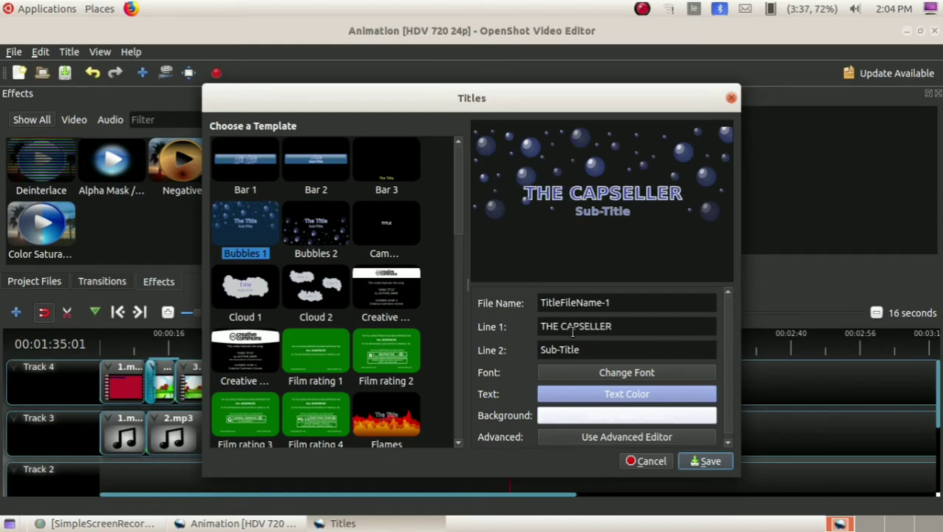
Set the title's second line to THE MONKEYS and save the title into the project.
{"action": "left_click", "coordinate": [584, 344]}
{"action": "key", "text": "BackSpace"}
{"action": "key", "text": "BackSpace"}
{"action": "key", "text": "BackSpace"}
{"action": "key", "text": "BackSpace"}
{"action": "key", "text": "BackSpace"}
{"action": "key", "text": "BackSpace"}
{"action": "key", "text": "BackSpace"}
{"action": "key", "text": "BackSpace"}
{"action": "key", "text": "BackSpace"}
{"action": "type", "text": "TH"}
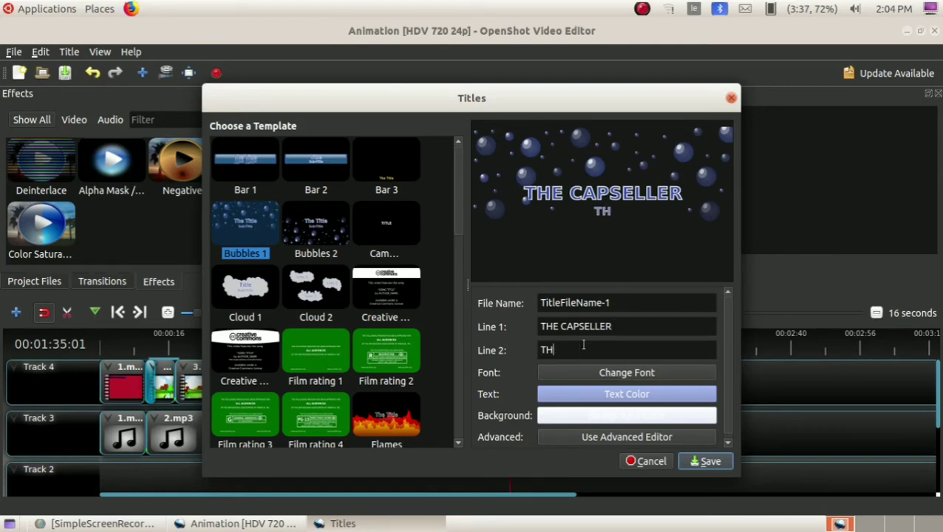
{"action": "type", "text": "E MO"}
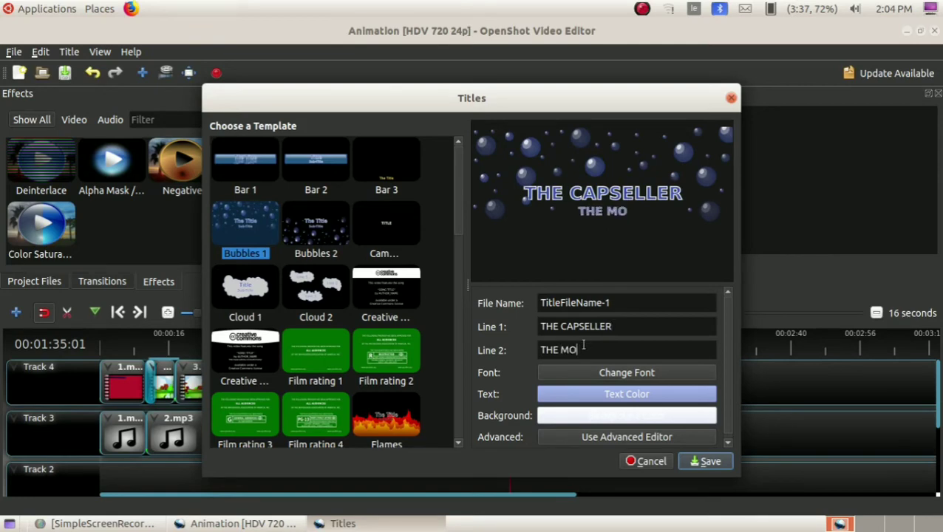
{"action": "type", "text": "NK"}
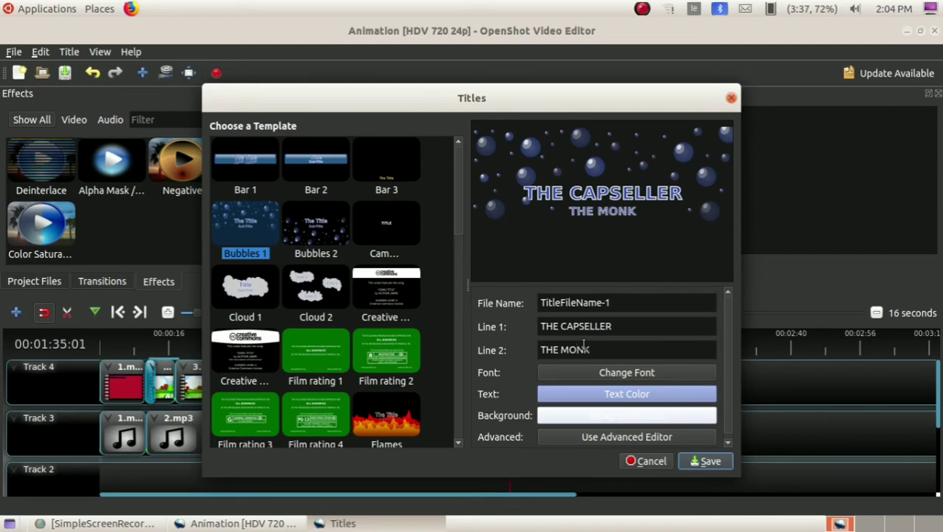
{"action": "type", "text": "EYS"}
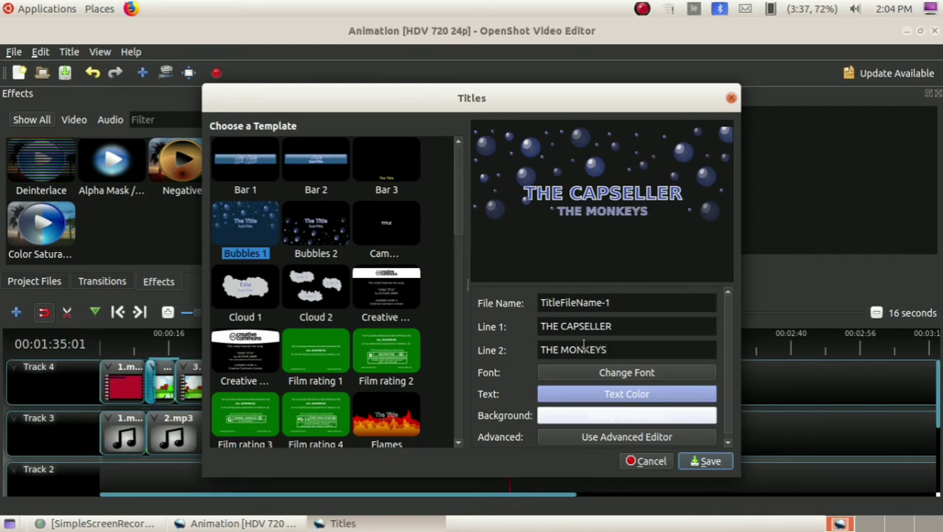
{"action": "left_click", "coordinate": [702, 462]}
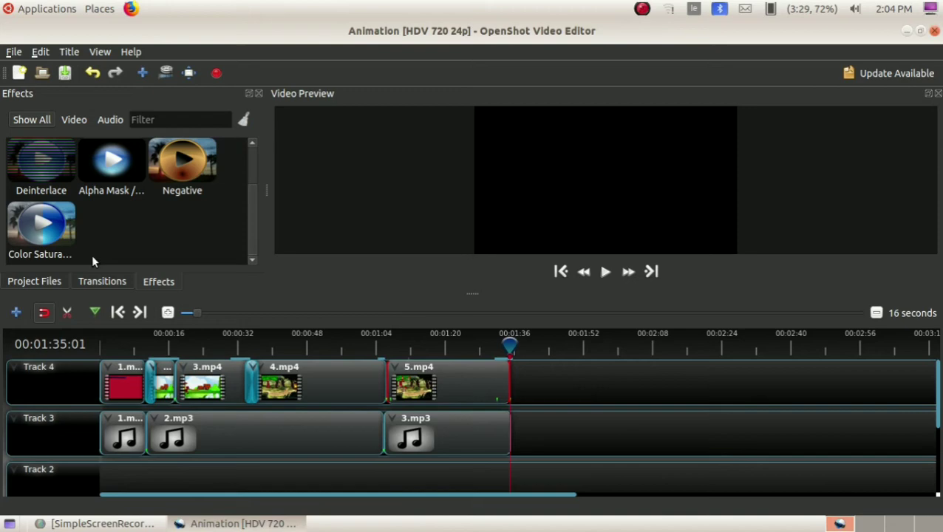
Place the saved TitleFileName-1.svg title from the project files directly after 5.mp4 on Track 4.
{"action": "left_click", "coordinate": [50, 284]}
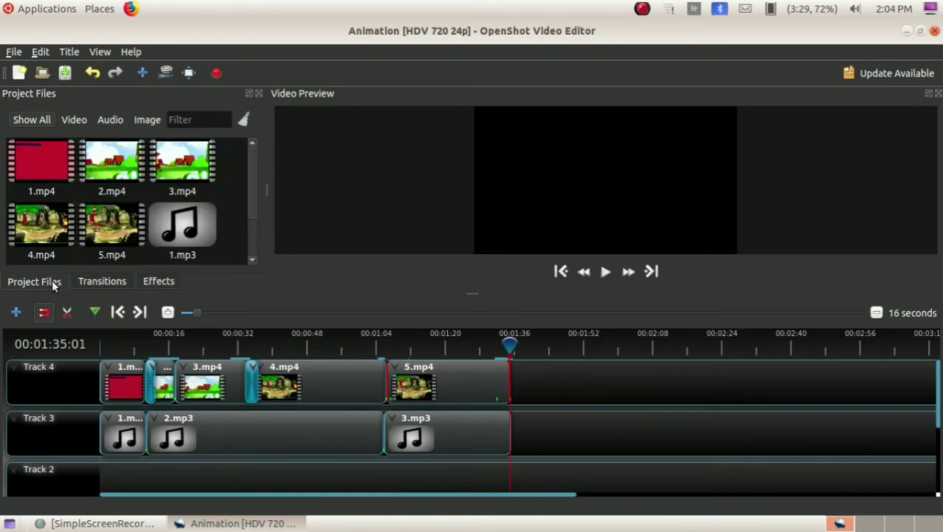
{"action": "scroll", "coordinate": [111, 234], "scroll_direction": "down", "scroll_amount": 1}
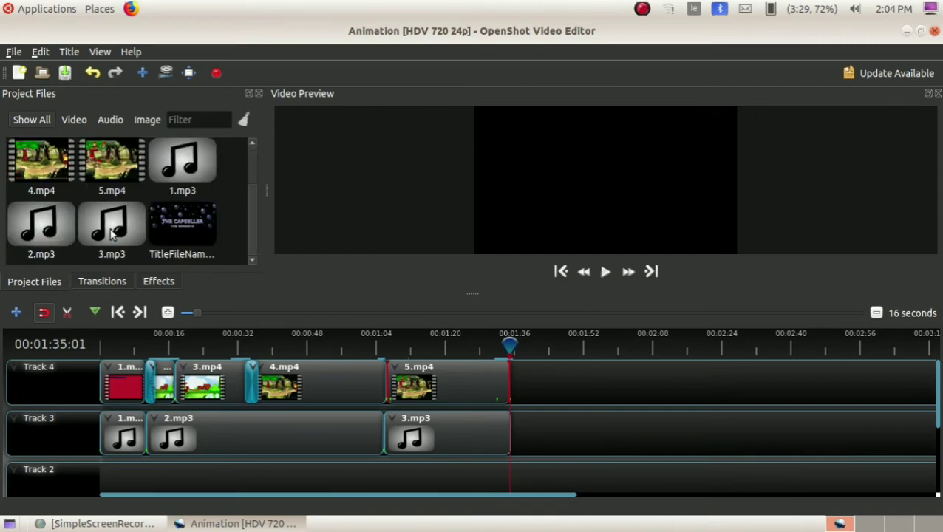
{"action": "left_click", "coordinate": [165, 241]}
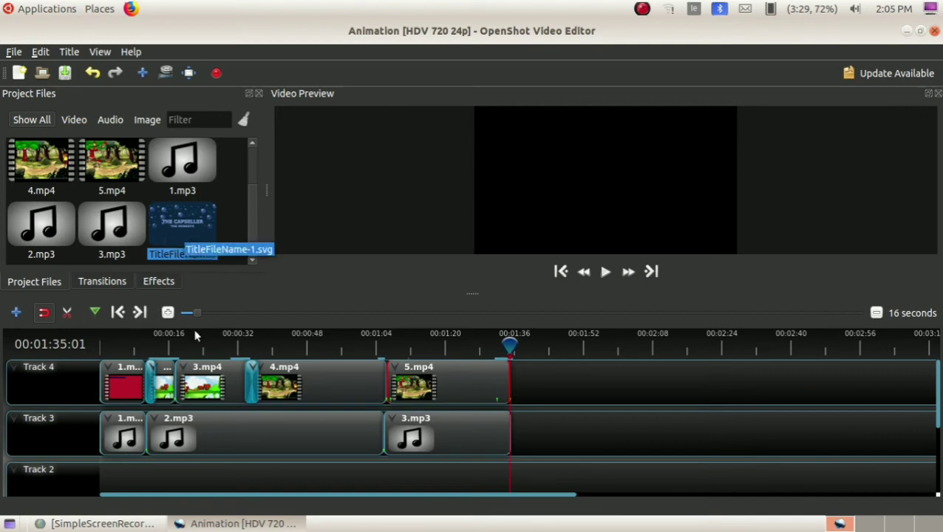
{"action": "left_click", "coordinate": [247, 344]}
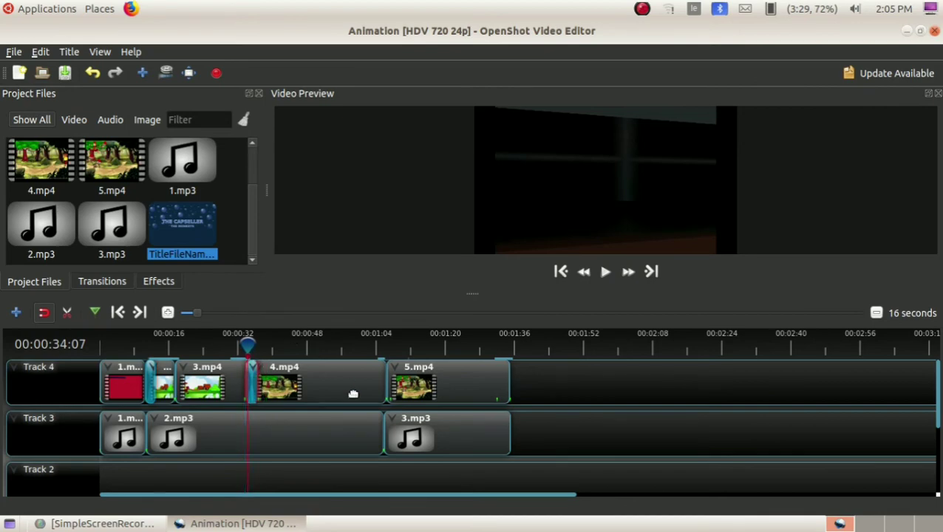
{"action": "left_click_drag", "start_coordinate": [196, 229], "coordinate": [513, 364]}
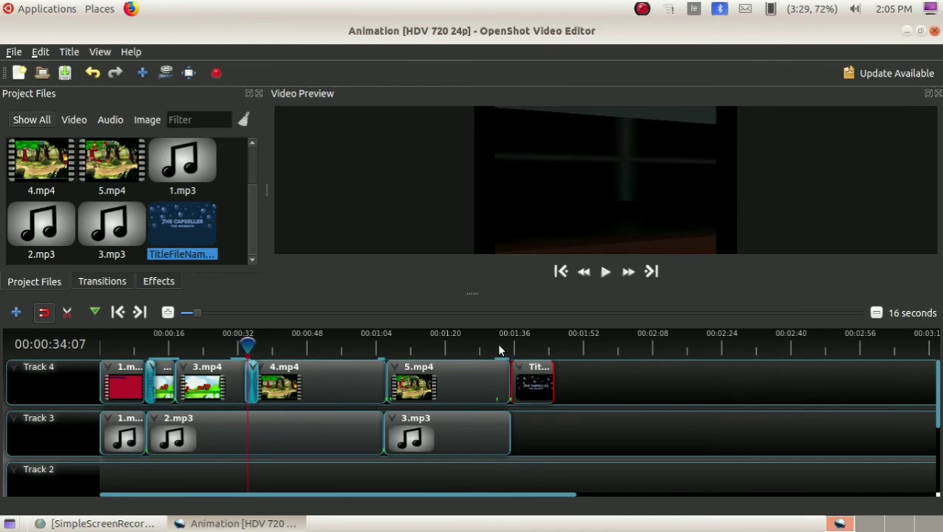
Preview the title clip from the end of 5.mp4 and shorten its end to make it about 6 seconds long.
{"action": "left_click", "coordinate": [500, 348]}
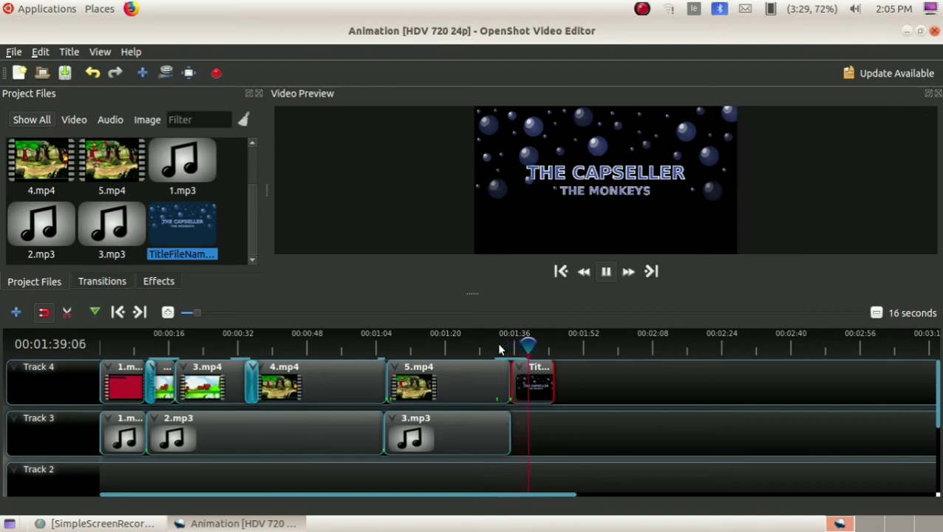
{"action": "key", "text": "space"}
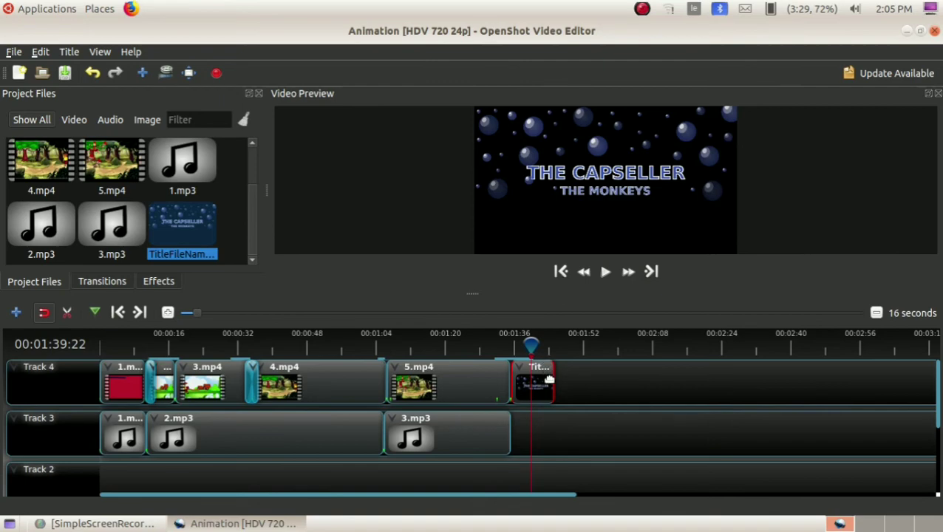
{"action": "mouse_move", "coordinate": [554, 380]}
{"action": "left_mouse_down"}
{"action": "mouse_move", "coordinate": [665, 375]}
{"action": "mouse_move", "coordinate": [775, 387]}
{"action": "mouse_move", "coordinate": [529, 390]}
{"action": "mouse_move", "coordinate": [539, 383]}
{"action": "left_mouse_up"}
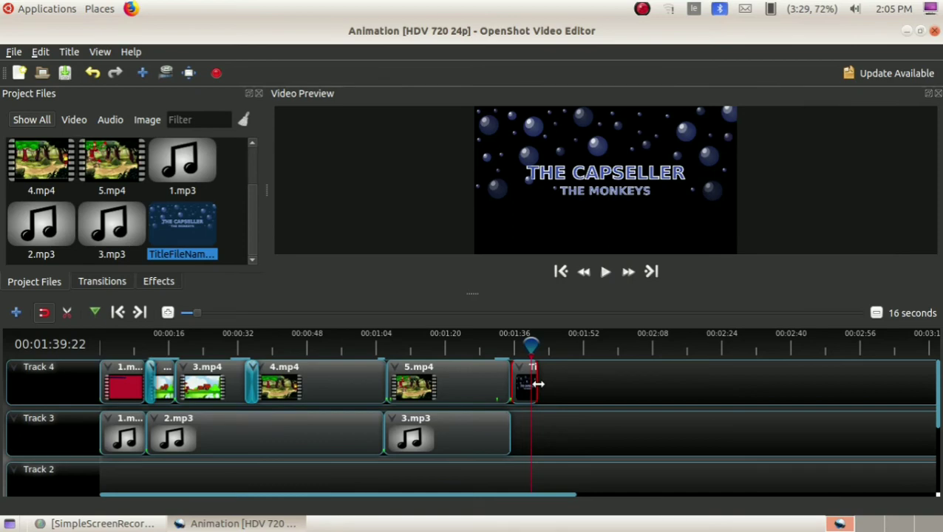
Look through the animated title templates and select Exploding Text.
{"action": "left_click", "coordinate": [60, 54]}
{"action": "left_click", "coordinate": [76, 82]}
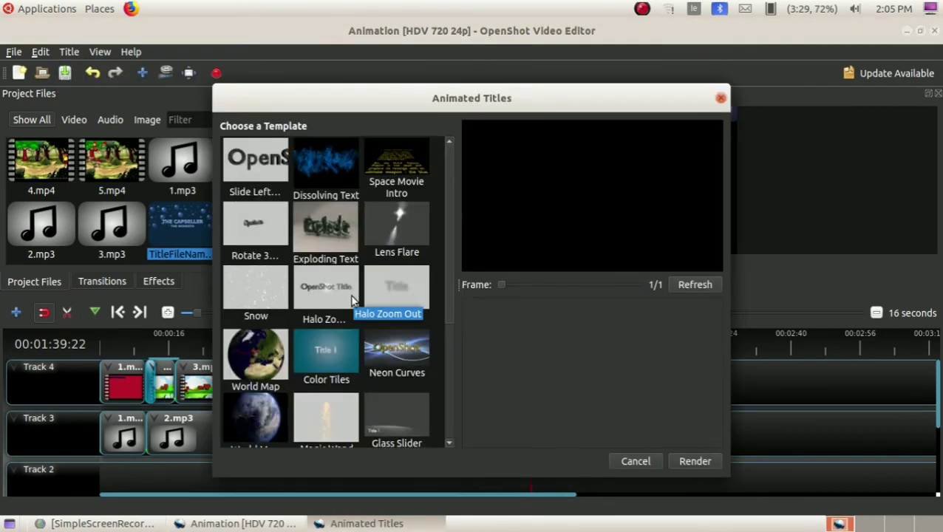
{"action": "scroll", "coordinate": [352, 299], "scroll_direction": "down", "scroll_amount": 3}
{"action": "scroll", "coordinate": [352, 300], "scroll_direction": "up", "scroll_amount": 3}
{"action": "scroll", "coordinate": [352, 300], "scroll_direction": "down", "scroll_amount": 3}
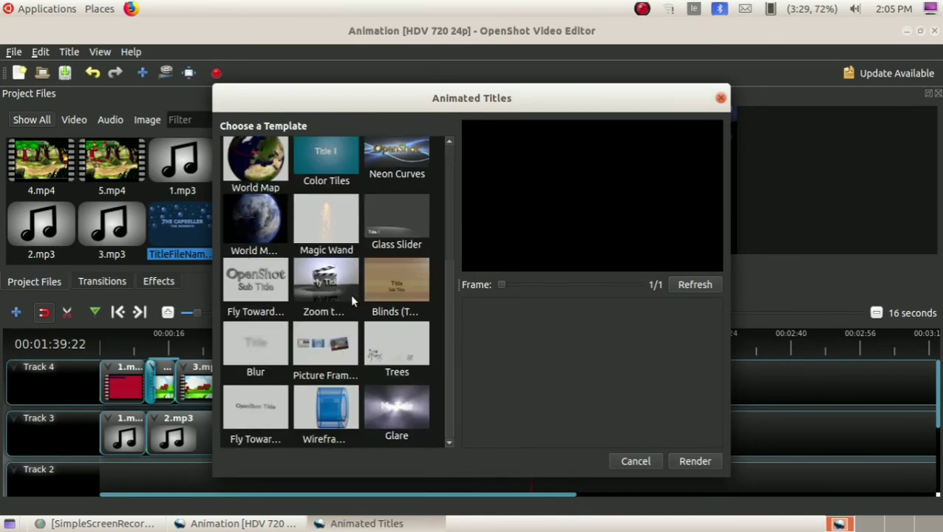
{"action": "scroll", "coordinate": [351, 297], "scroll_direction": "up", "scroll_amount": 3}
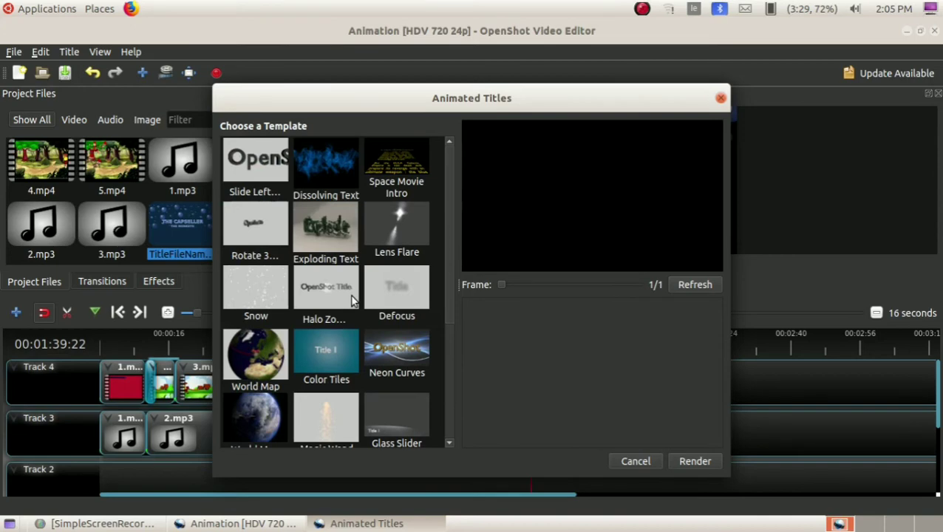
{"action": "left_click", "coordinate": [333, 235]}
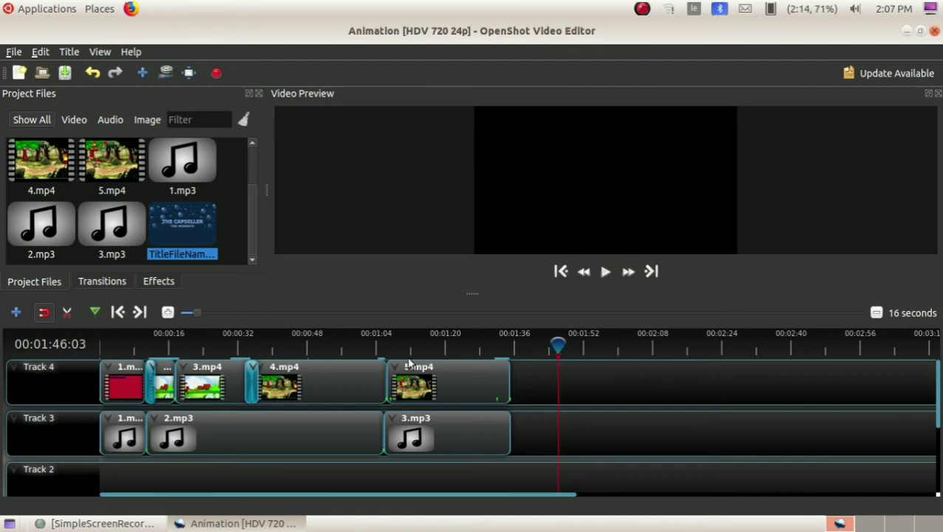
Check the project at its beginning and at about 00:00:55, and return the playhead to the start.
{"action": "left_click", "coordinate": [102, 343]}
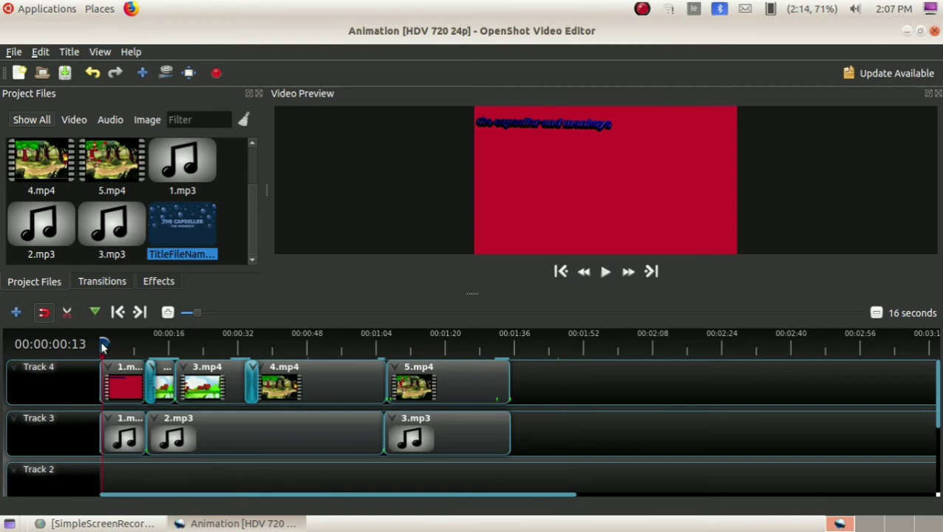
{"action": "left_click", "coordinate": [338, 341]}
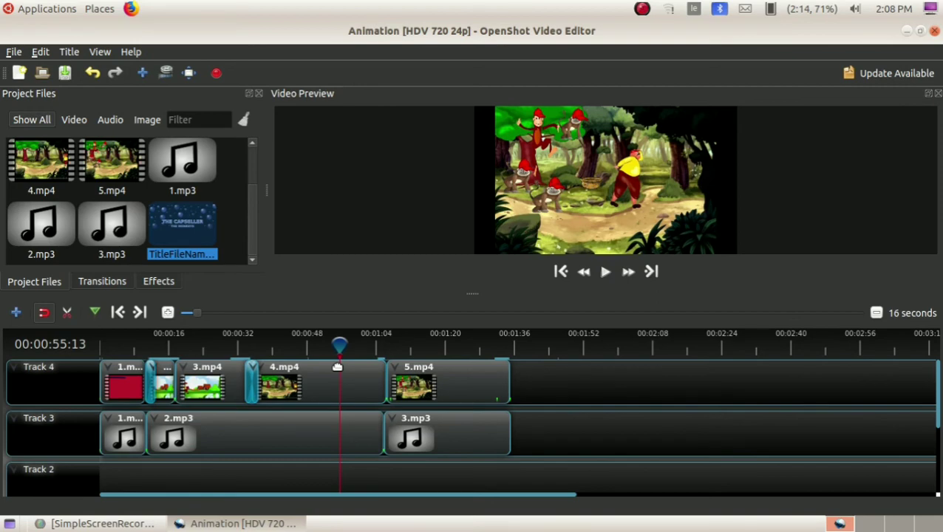
{"action": "left_click", "coordinate": [98, 345]}
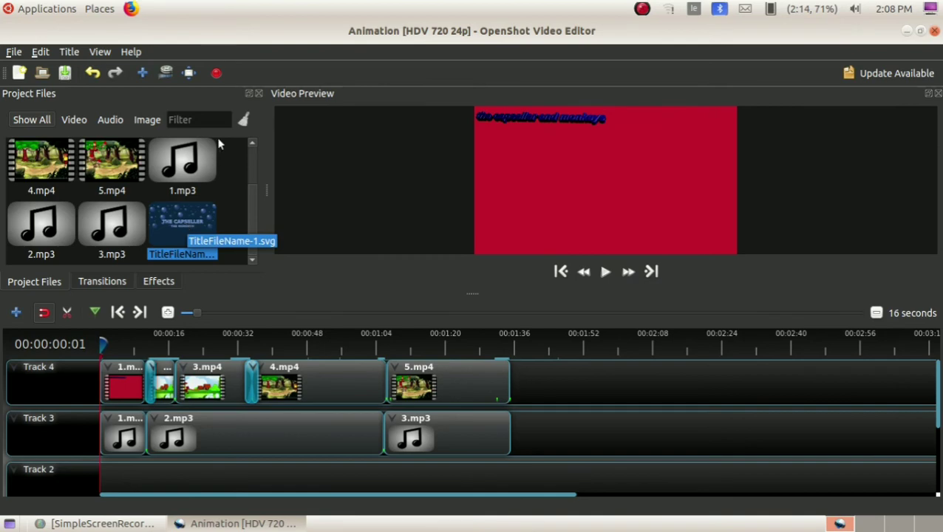
Start exporting the project as a video and set the file name to THE CAPSELLER AND MONKEYS.
{"action": "left_click", "coordinate": [216, 74]}
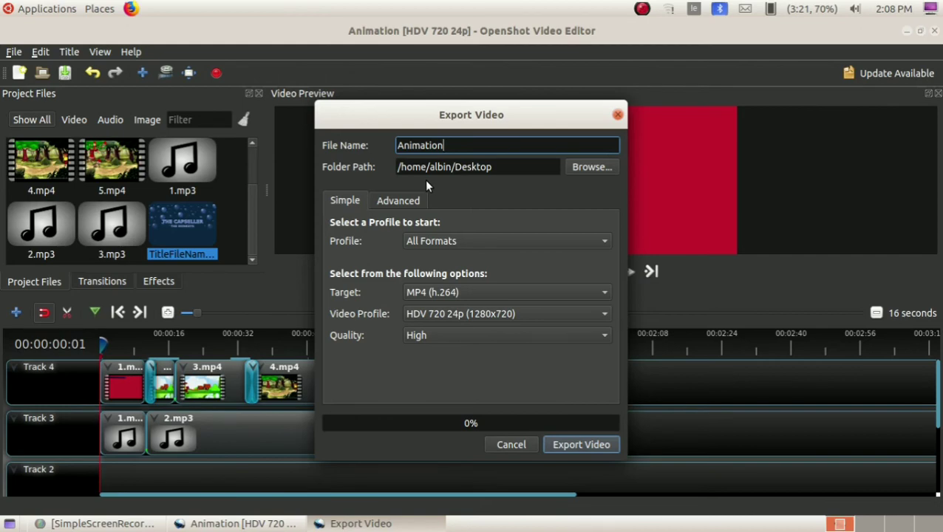
{"action": "key", "text": "ctrl+a"}
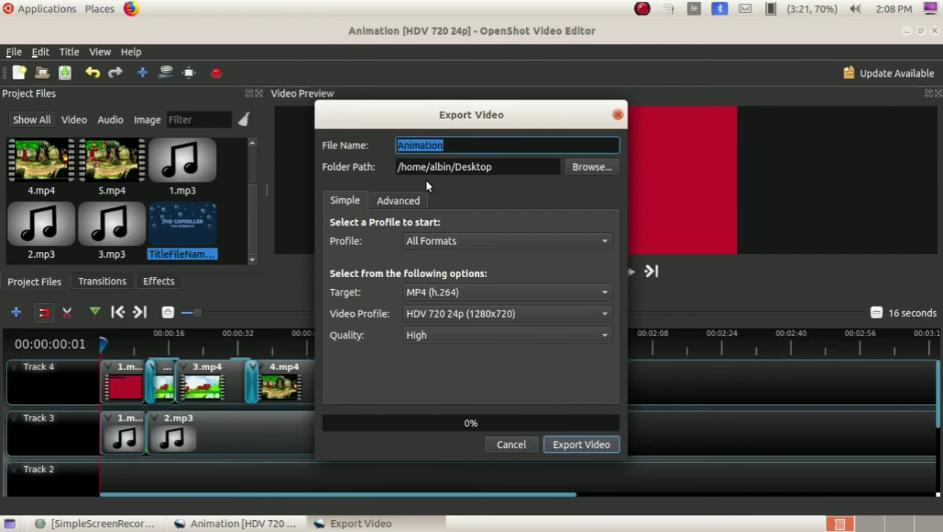
{"action": "type", "text": "THE C"}
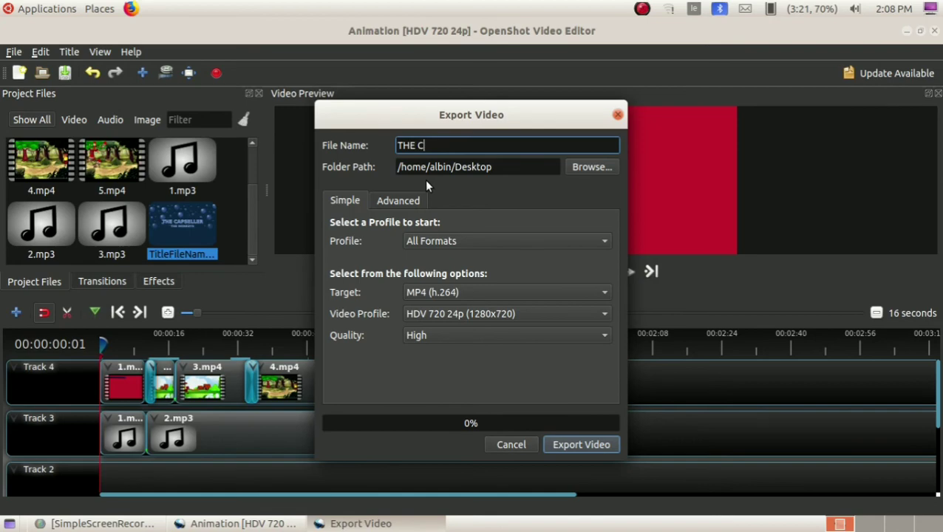
{"action": "type", "text": "PASE"}
{"action": "key", "text": "BackSpace"}
{"action": "key", "text": "BackSpace"}
{"action": "key", "text": "BackSpace"}
{"action": "key", "text": "BackSpace"}
{"action": "key", "text": "BackSpace"}
{"action": "type", "text": "APSELLER AND MON"}
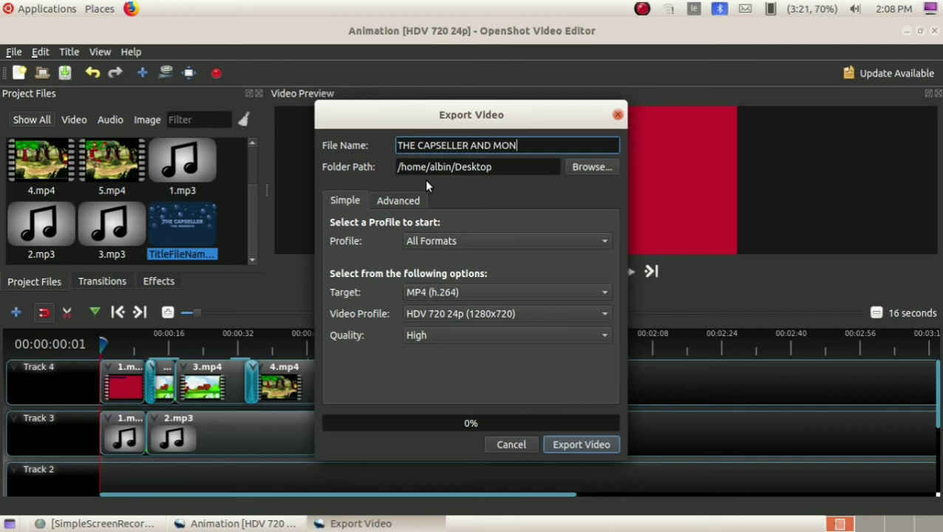
{"action": "type", "text": "KEYS"}
Choose the Desktop folder in the home directory as the export destination.
{"action": "left_click", "coordinate": [592, 168]}
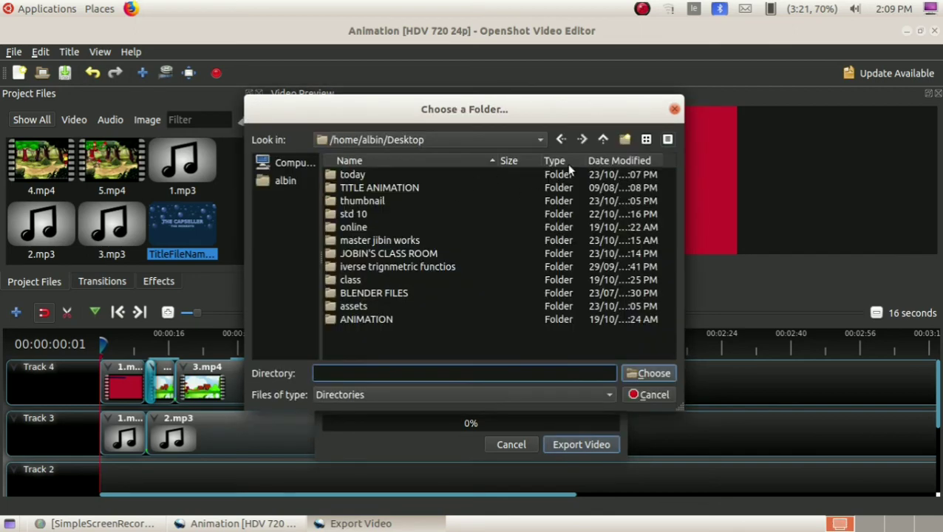
{"action": "left_click", "coordinate": [603, 142]}
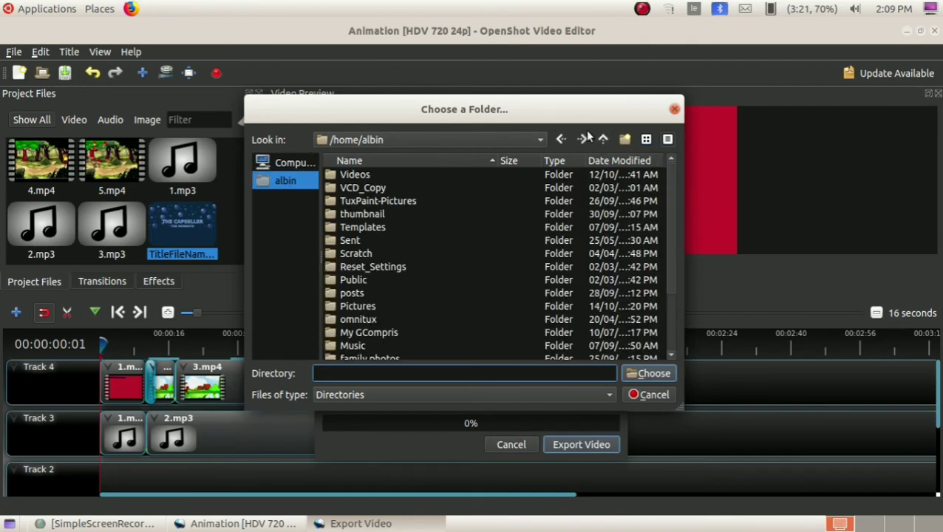
{"action": "scroll", "coordinate": [356, 293], "scroll_direction": "down", "scroll_amount": 2}
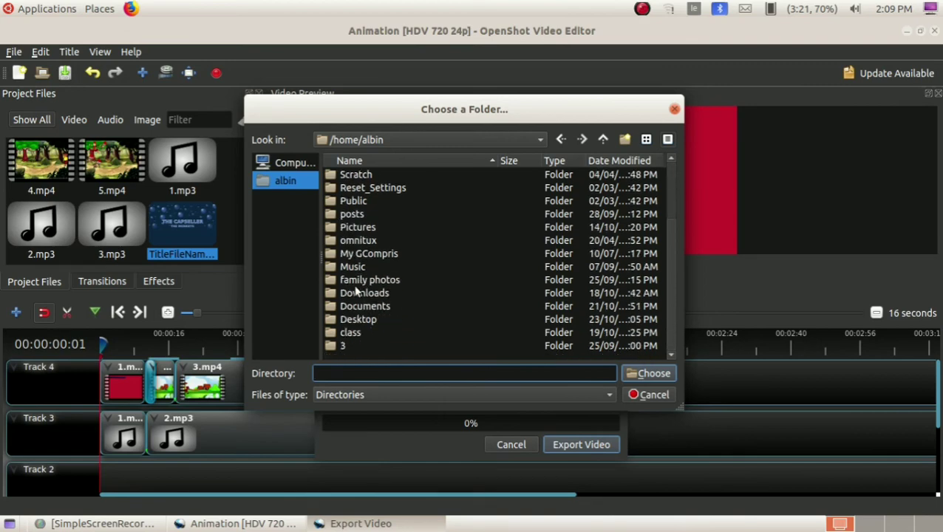
{"action": "double_click", "coordinate": [357, 318]}
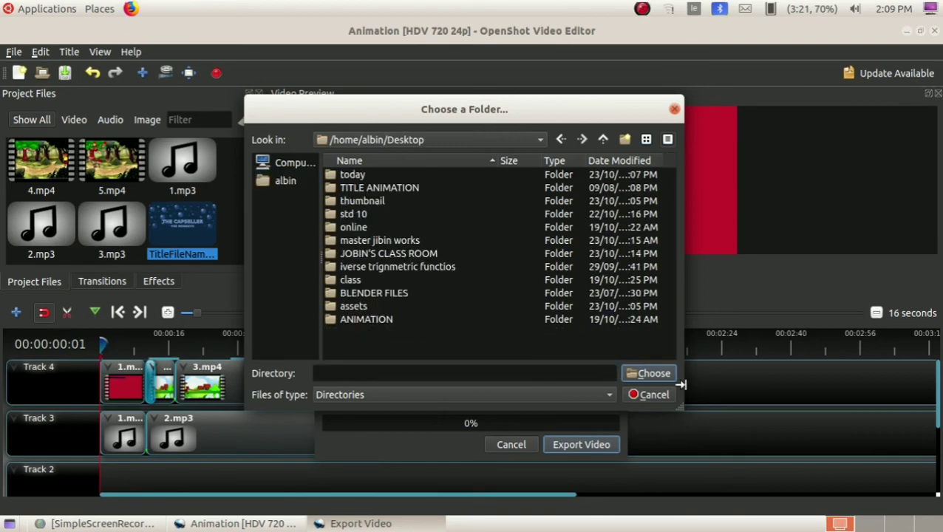
{"action": "left_click", "coordinate": [654, 374]}
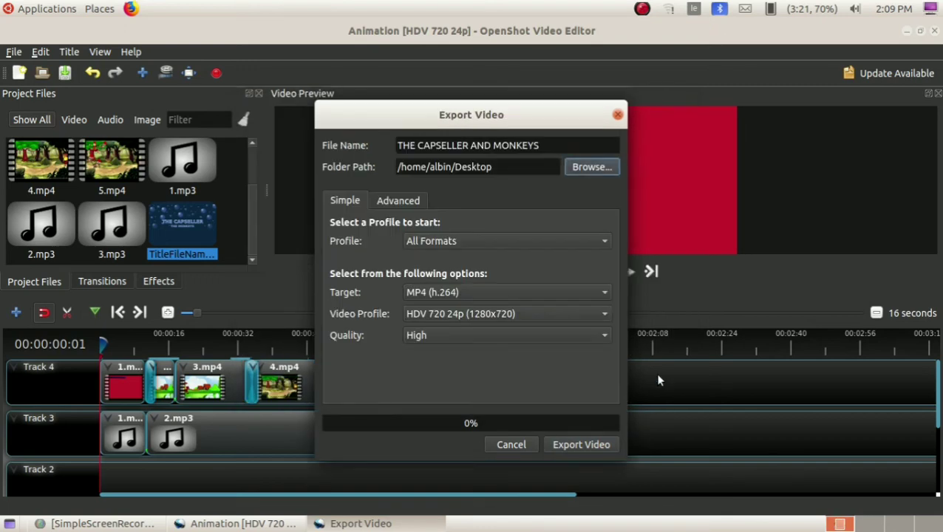
Export the video with the MP4 (h.264) target and High quality.
{"action": "left_click", "coordinate": [453, 292]}
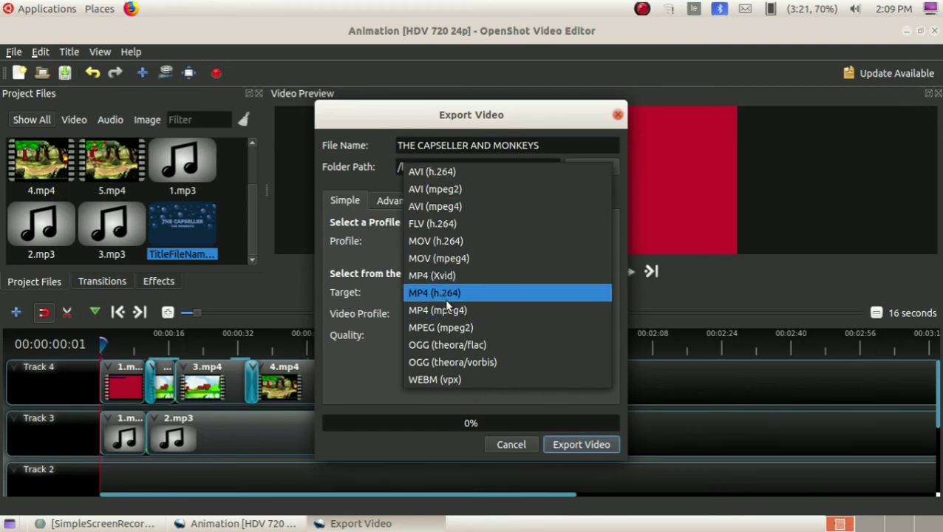
{"action": "left_click", "coordinate": [445, 294]}
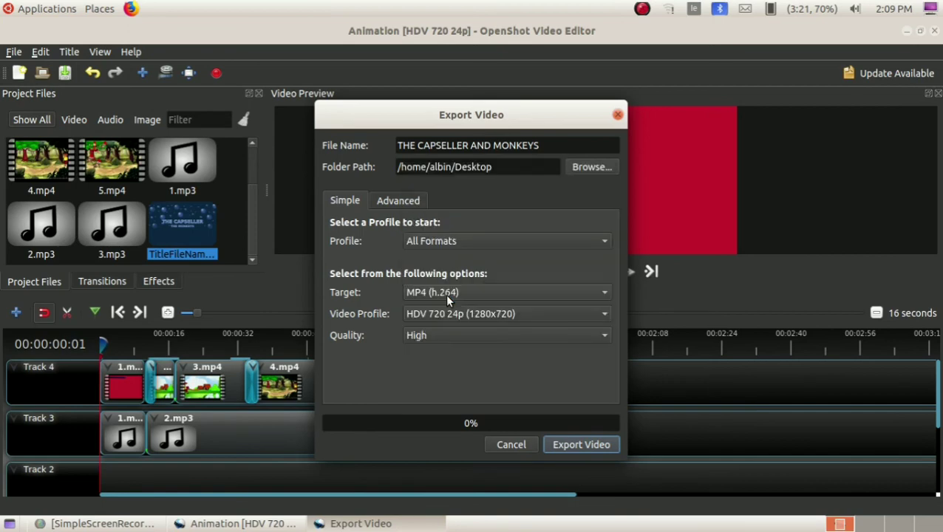
{"action": "left_click", "coordinate": [454, 340]}
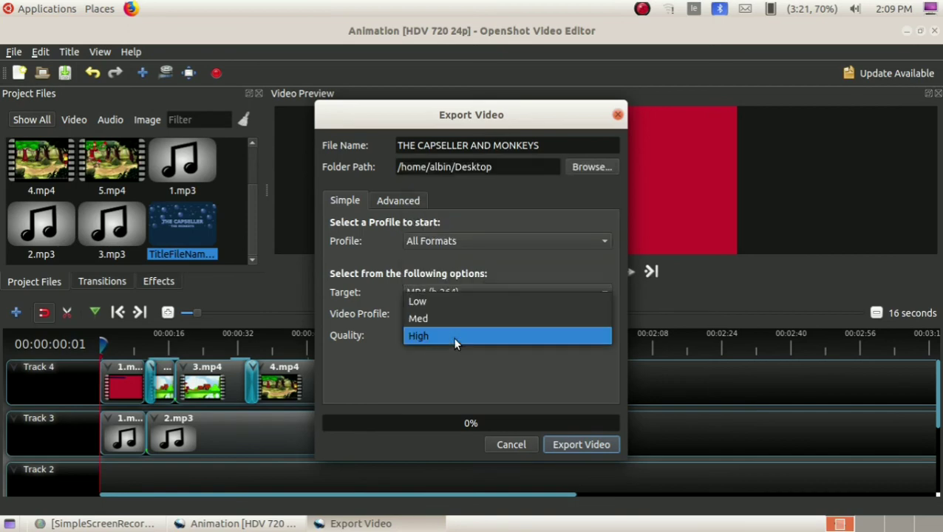
{"action": "left_click", "coordinate": [401, 375]}
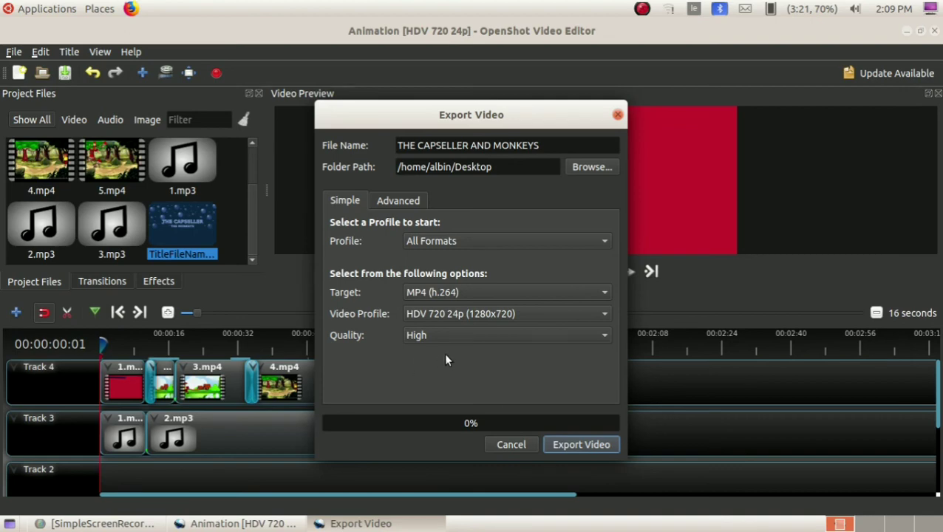
{"action": "left_click", "coordinate": [583, 444]}
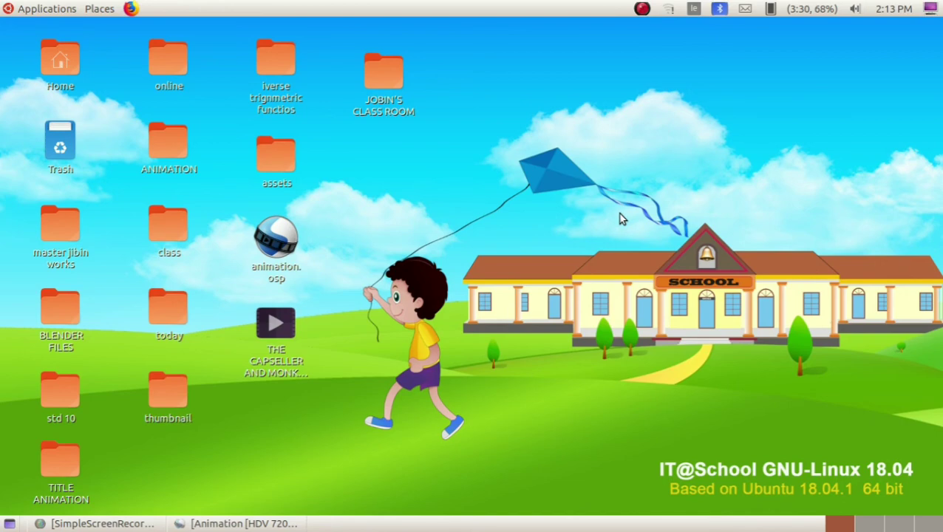
Play the exported THE CAPSELLER AND MONKEYS.mp4 from the desktop in full screen, close the player and return to OpenShot.
{"action": "left_click", "coordinate": [295, 357]}
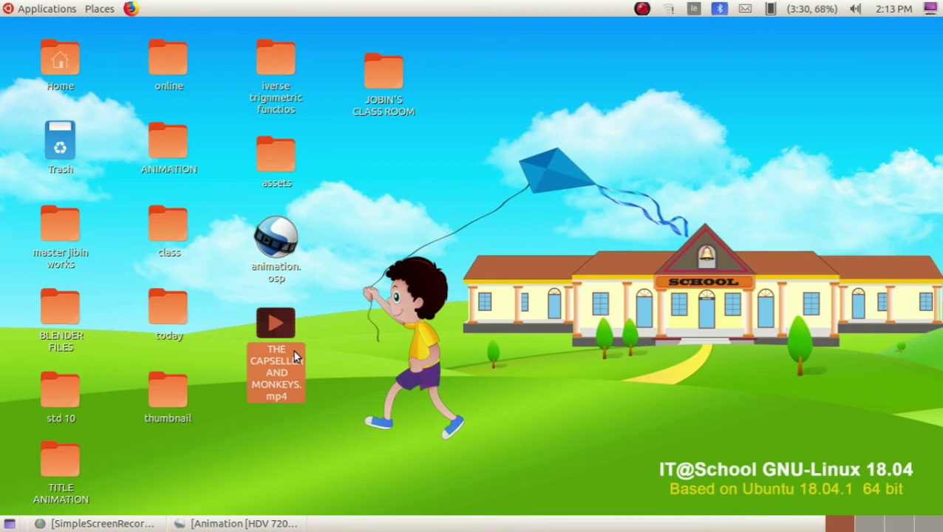
{"action": "double_click", "coordinate": [295, 357]}
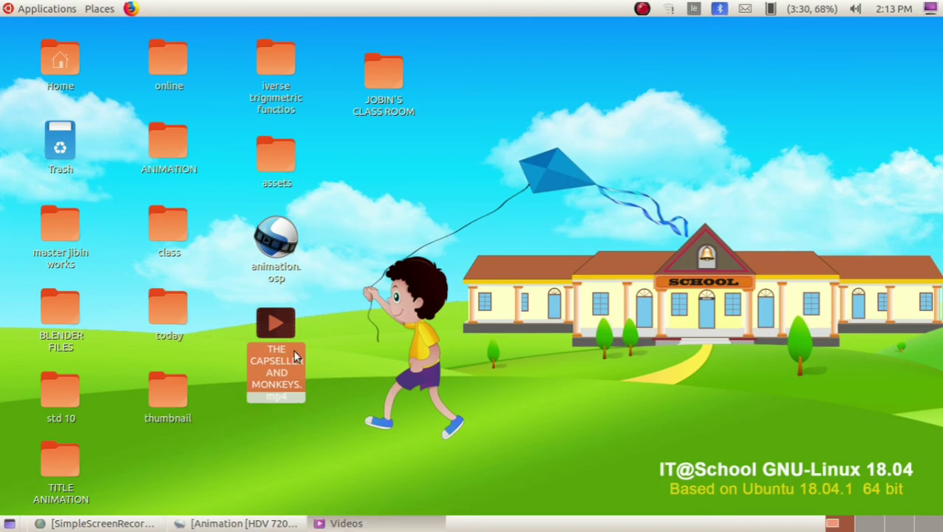
{"action": "double_click", "coordinate": [337, 286]}
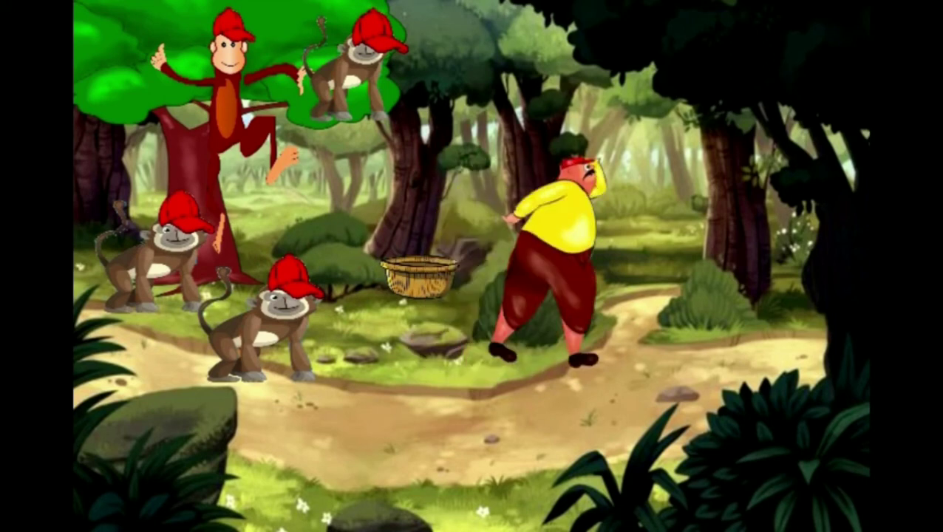
{"action": "mouse_move", "coordinate": [344, 288]}
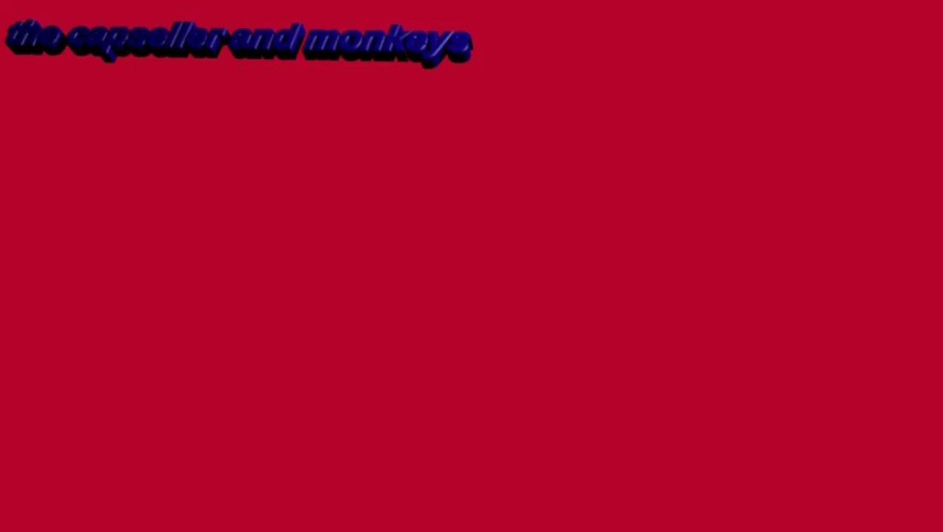
{"action": "double_click", "coordinate": [516, 235]}
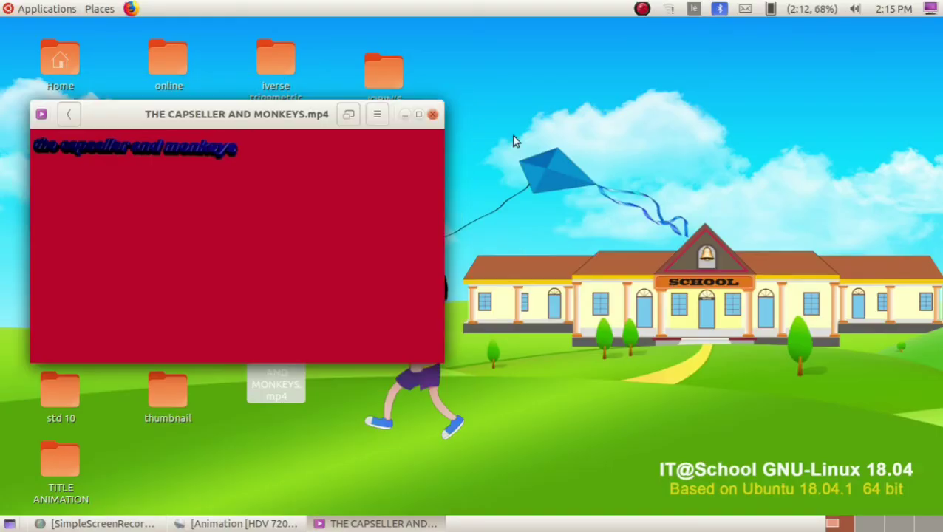
{"action": "left_click", "coordinate": [434, 114]}
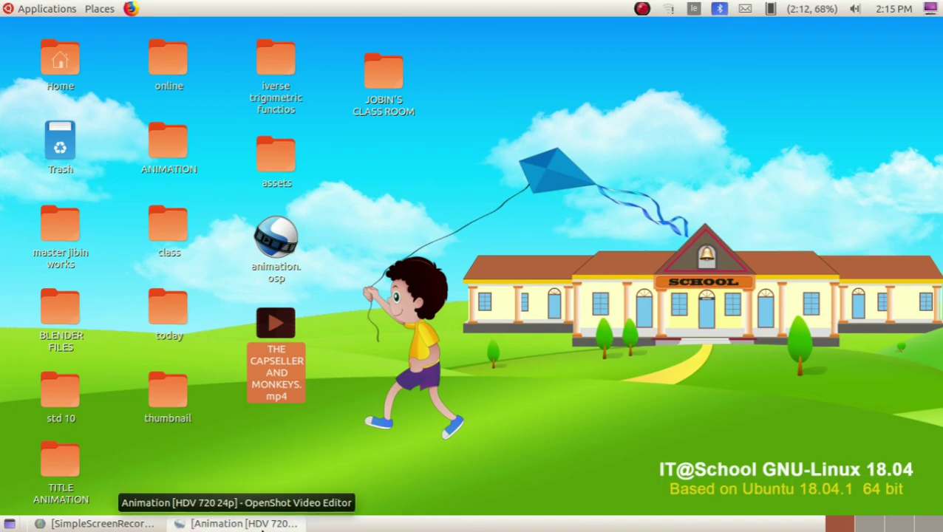
{"action": "left_click", "coordinate": [244, 524]}
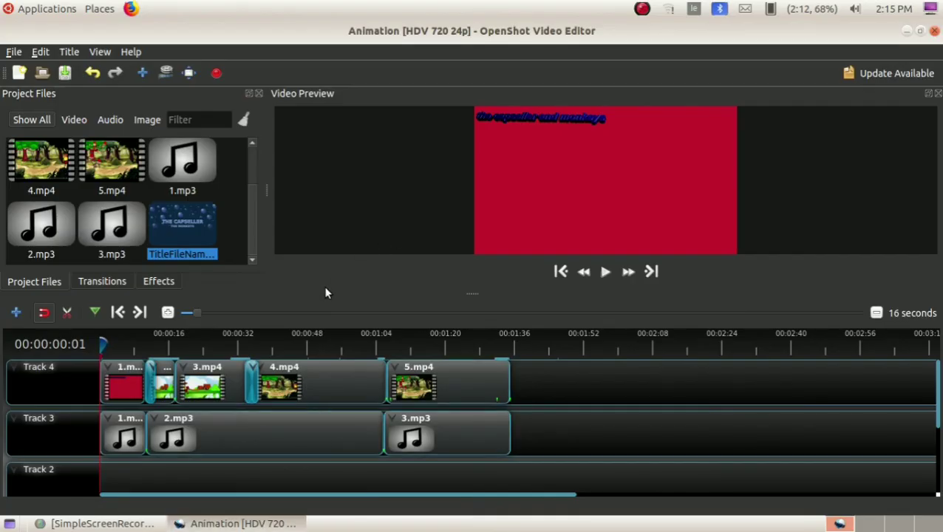